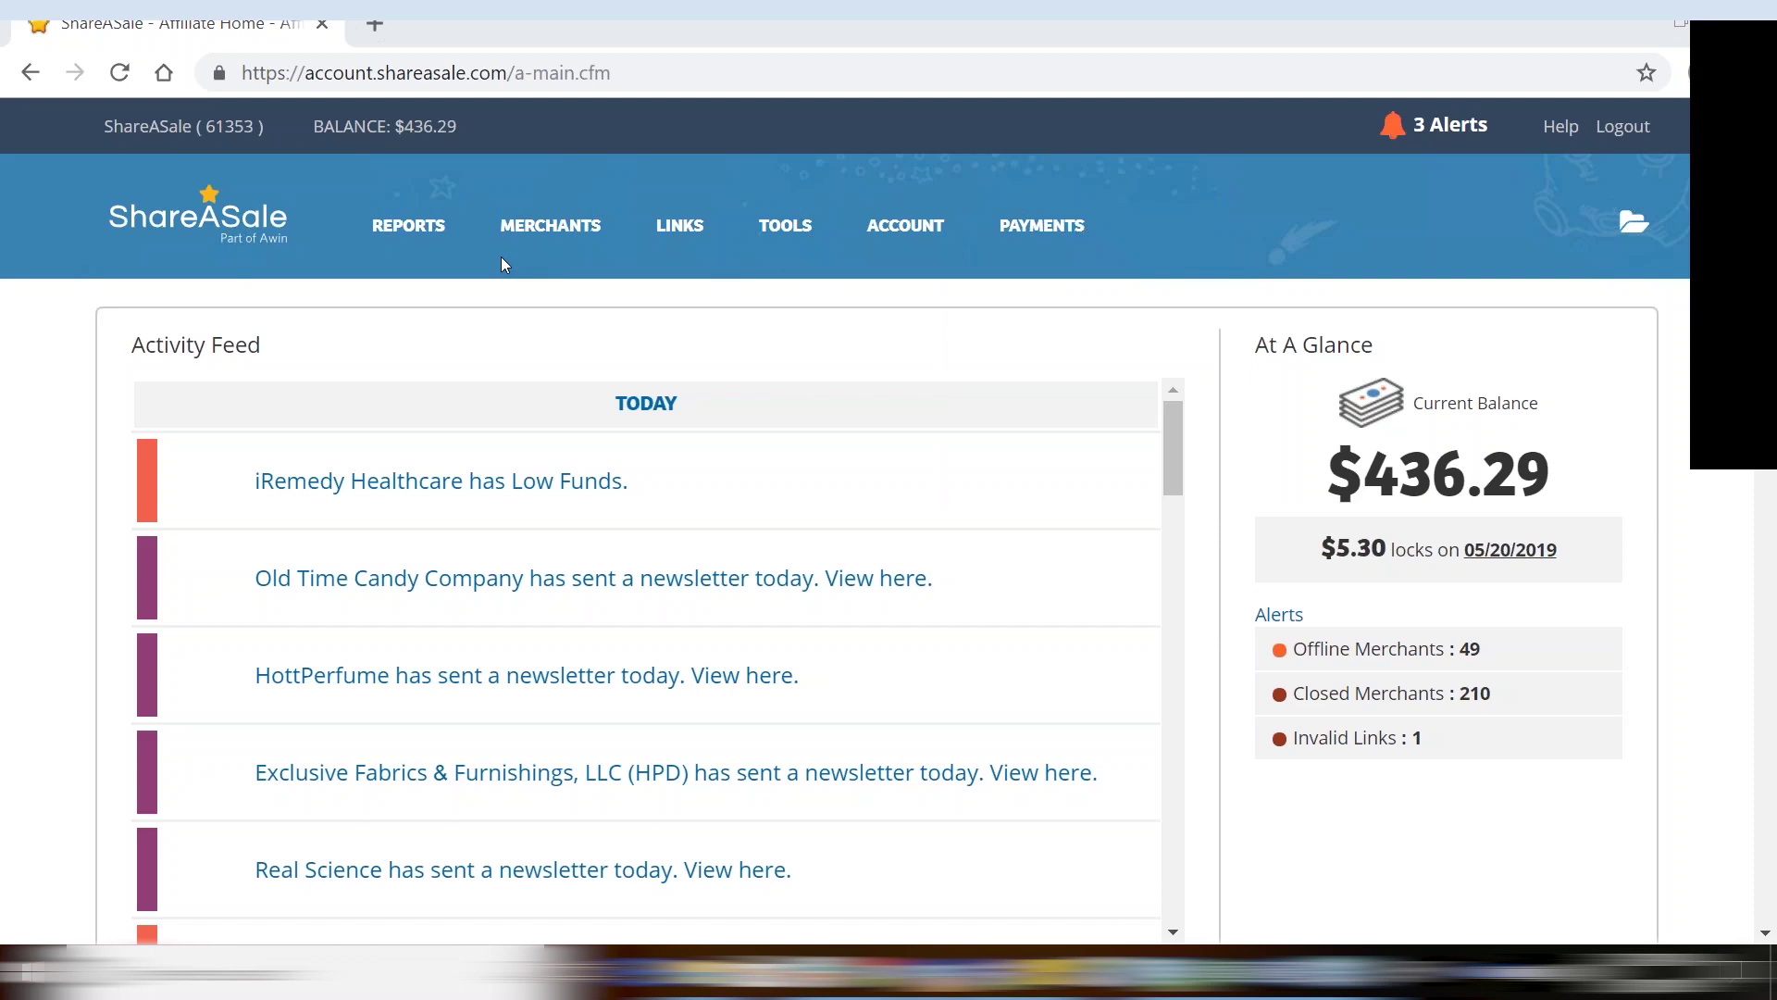
Close the reports list and open the Merchant Timespan report
{"action": "left_click", "coordinate": [411, 239]}
{"action": "mouse_move", "coordinate": [411, 239]}
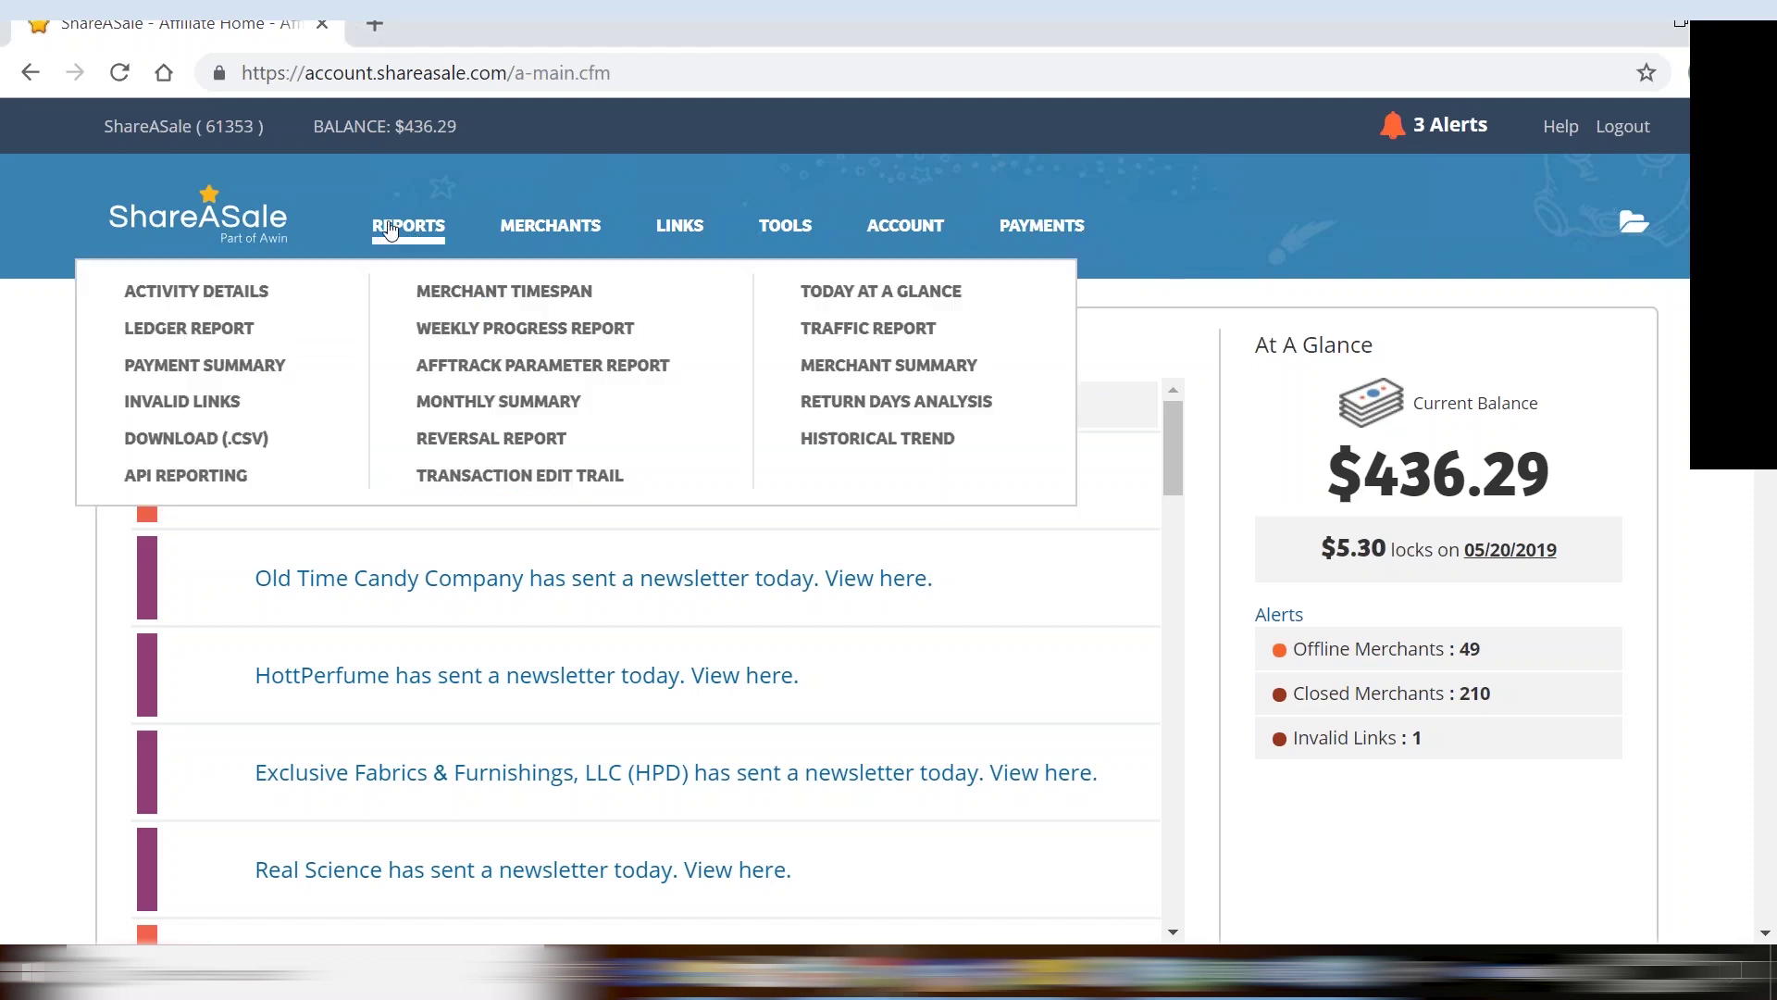
{"action": "left_click", "coordinate": [475, 298]}
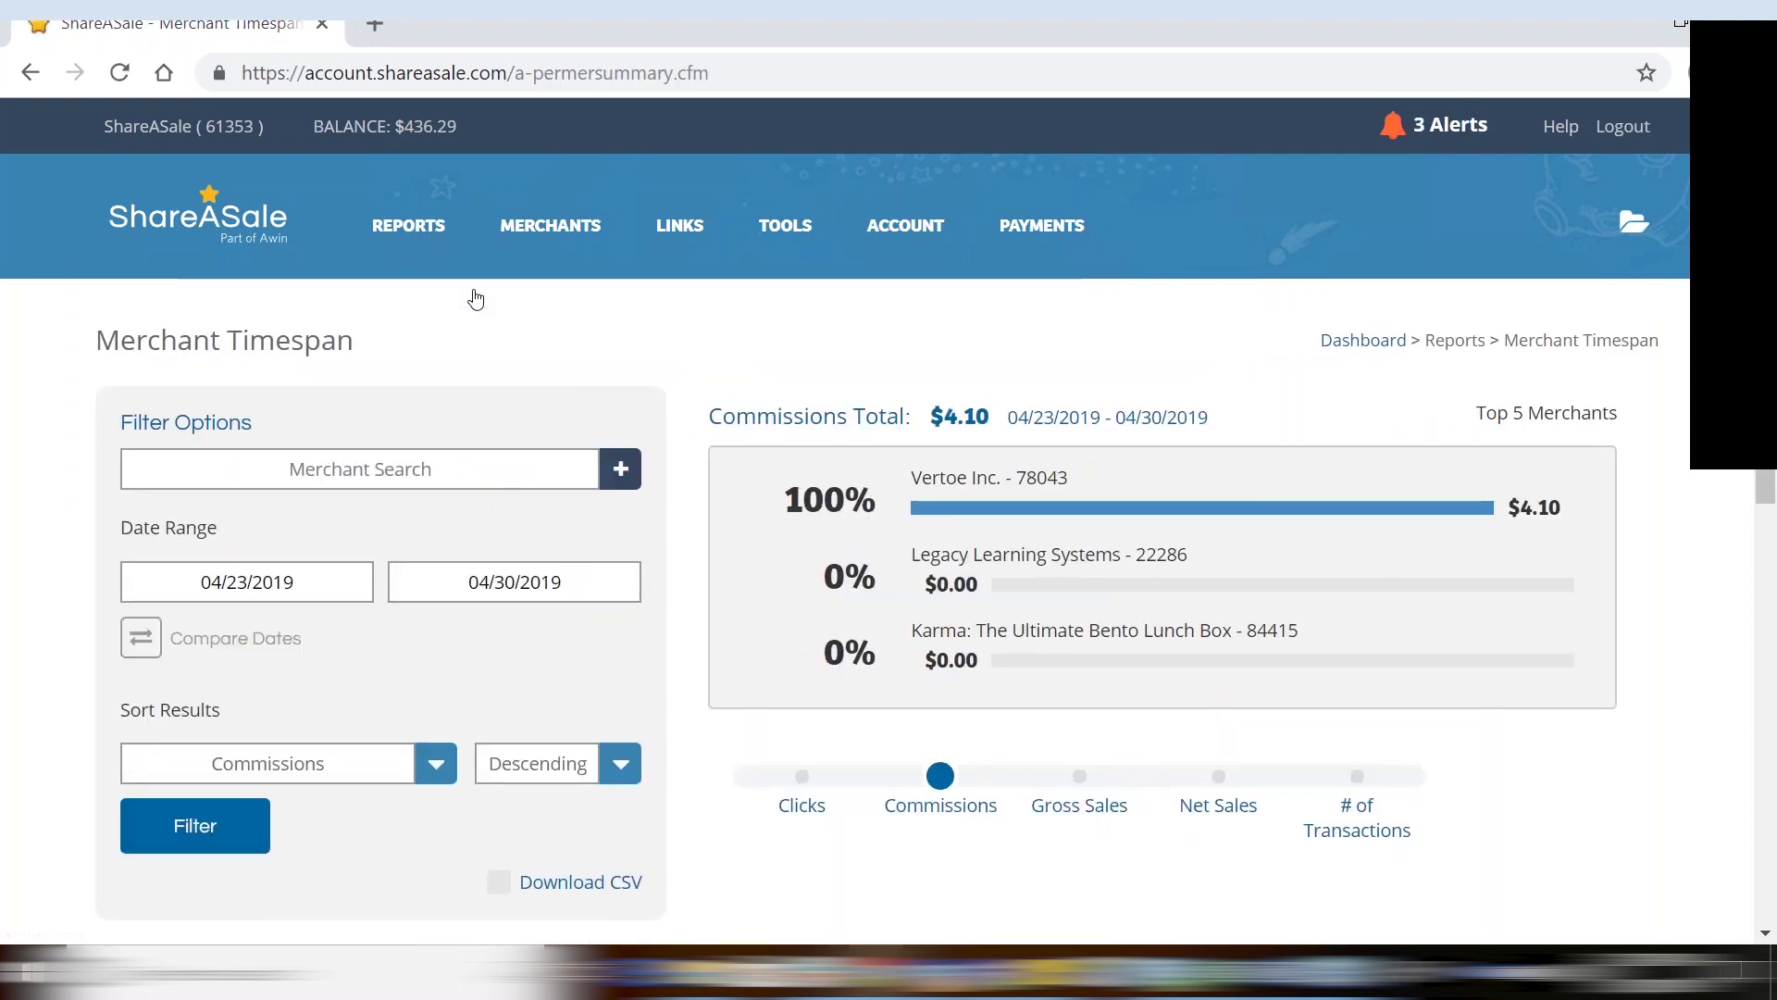
Keep Commissions/Descending sorting and filter the 04/23/2019–04/30/2019 report
{"action": "left_click", "coordinate": [514, 475]}
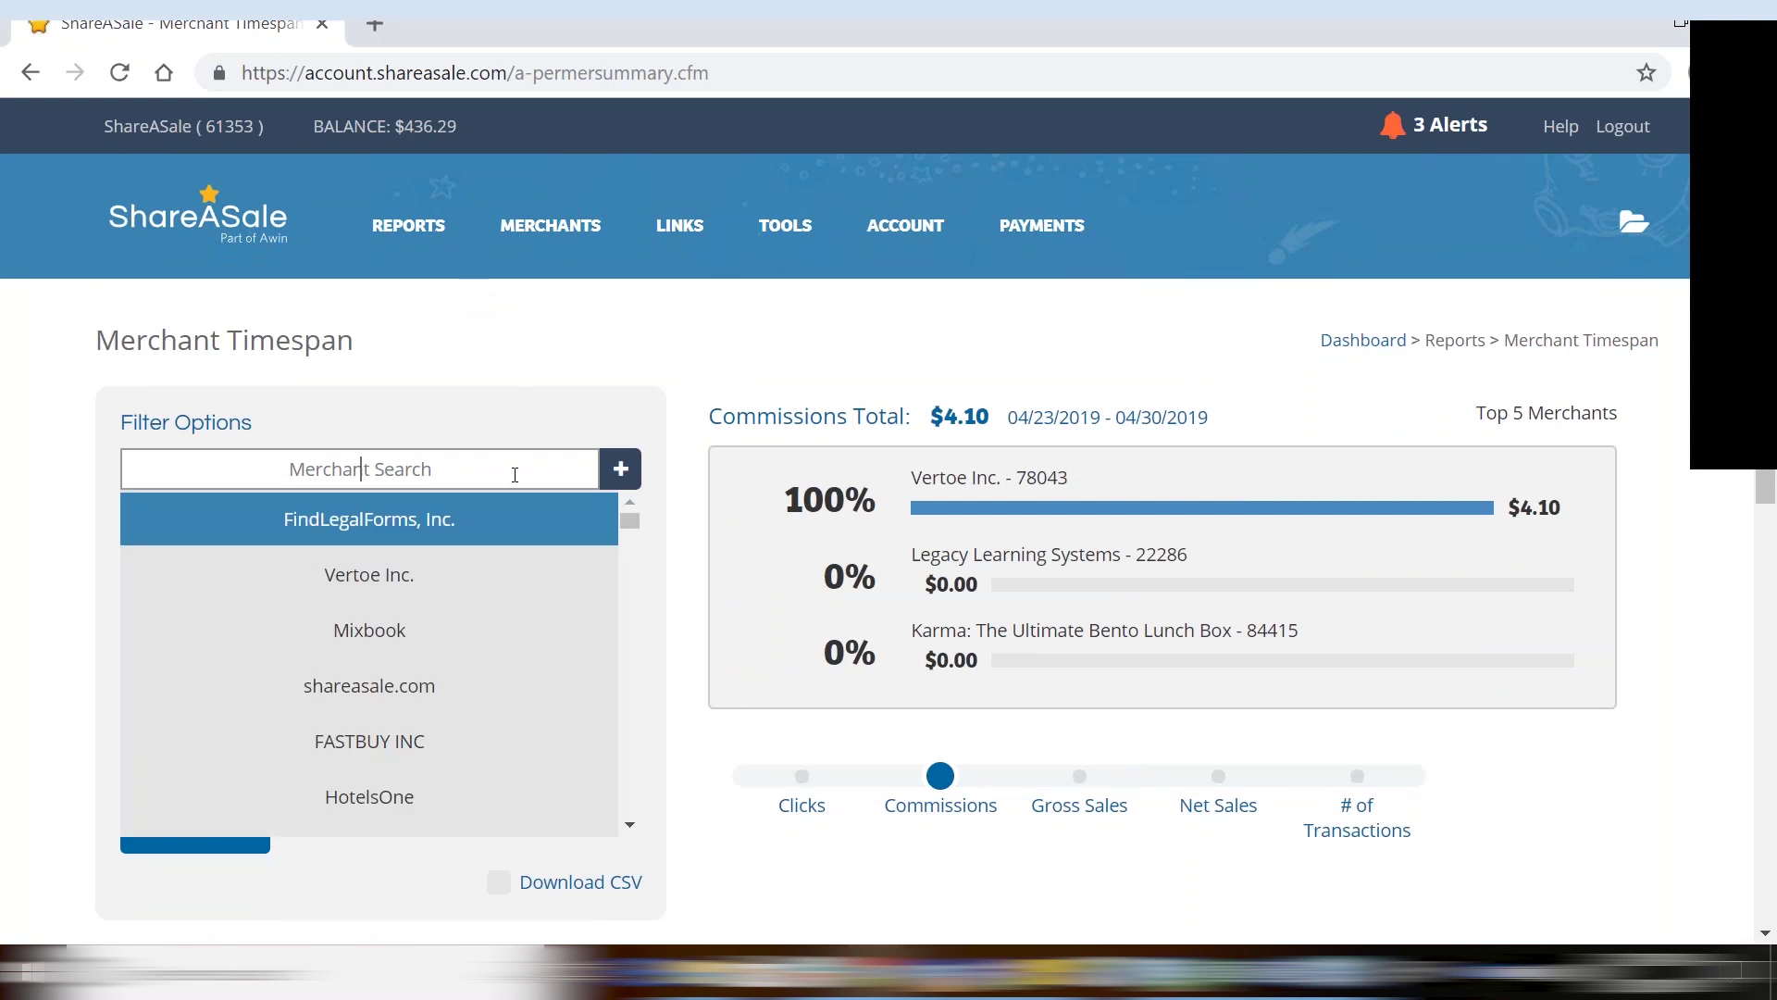
{"action": "left_click", "coordinate": [37, 555]}
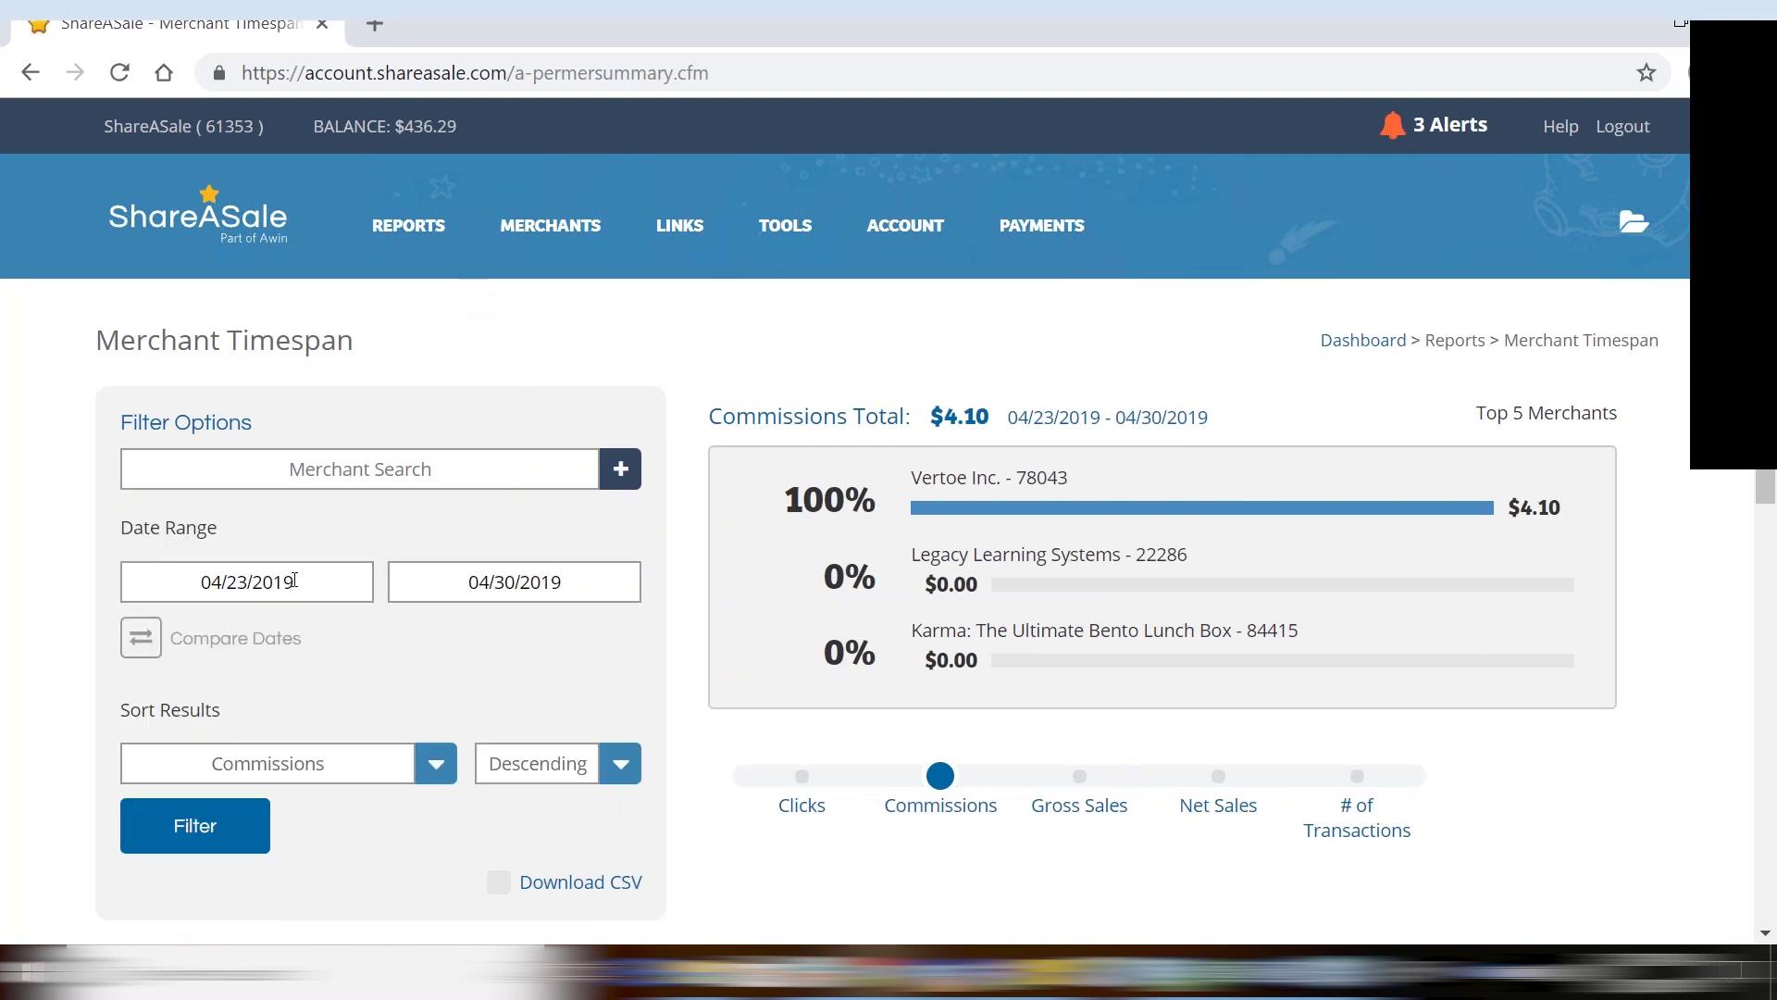
{"action": "left_click", "coordinate": [429, 761]}
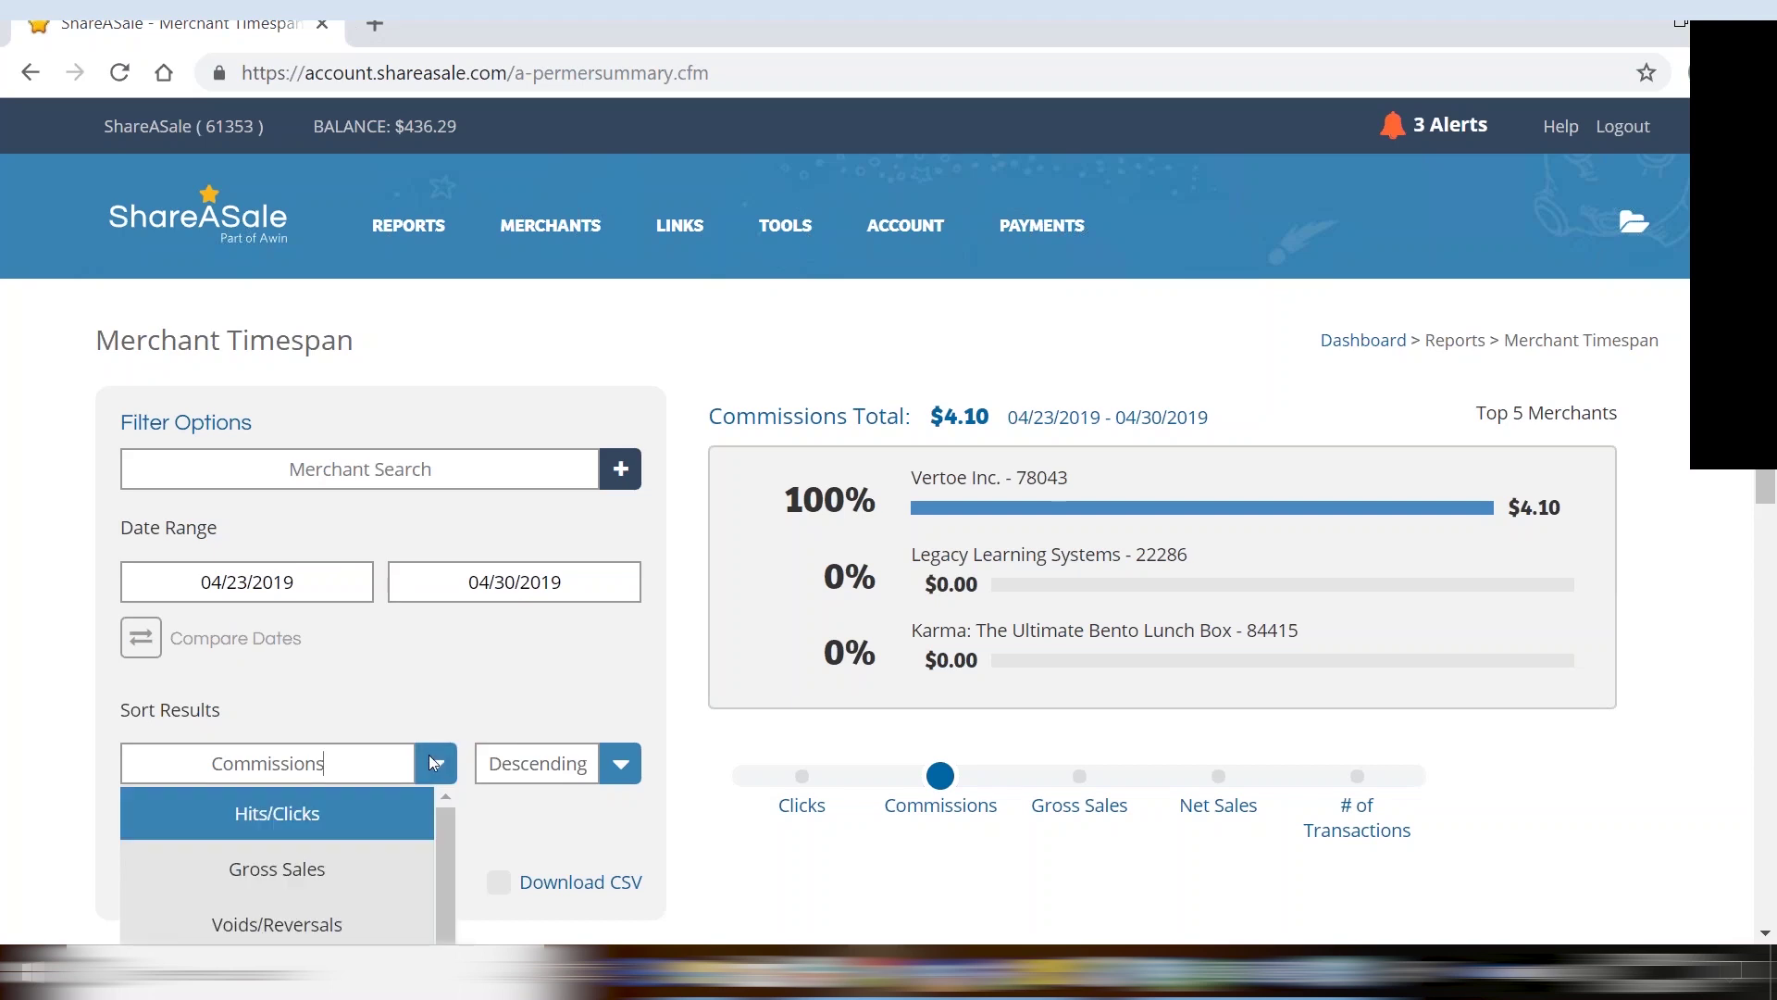
{"action": "key", "text": "ctrl+0"}
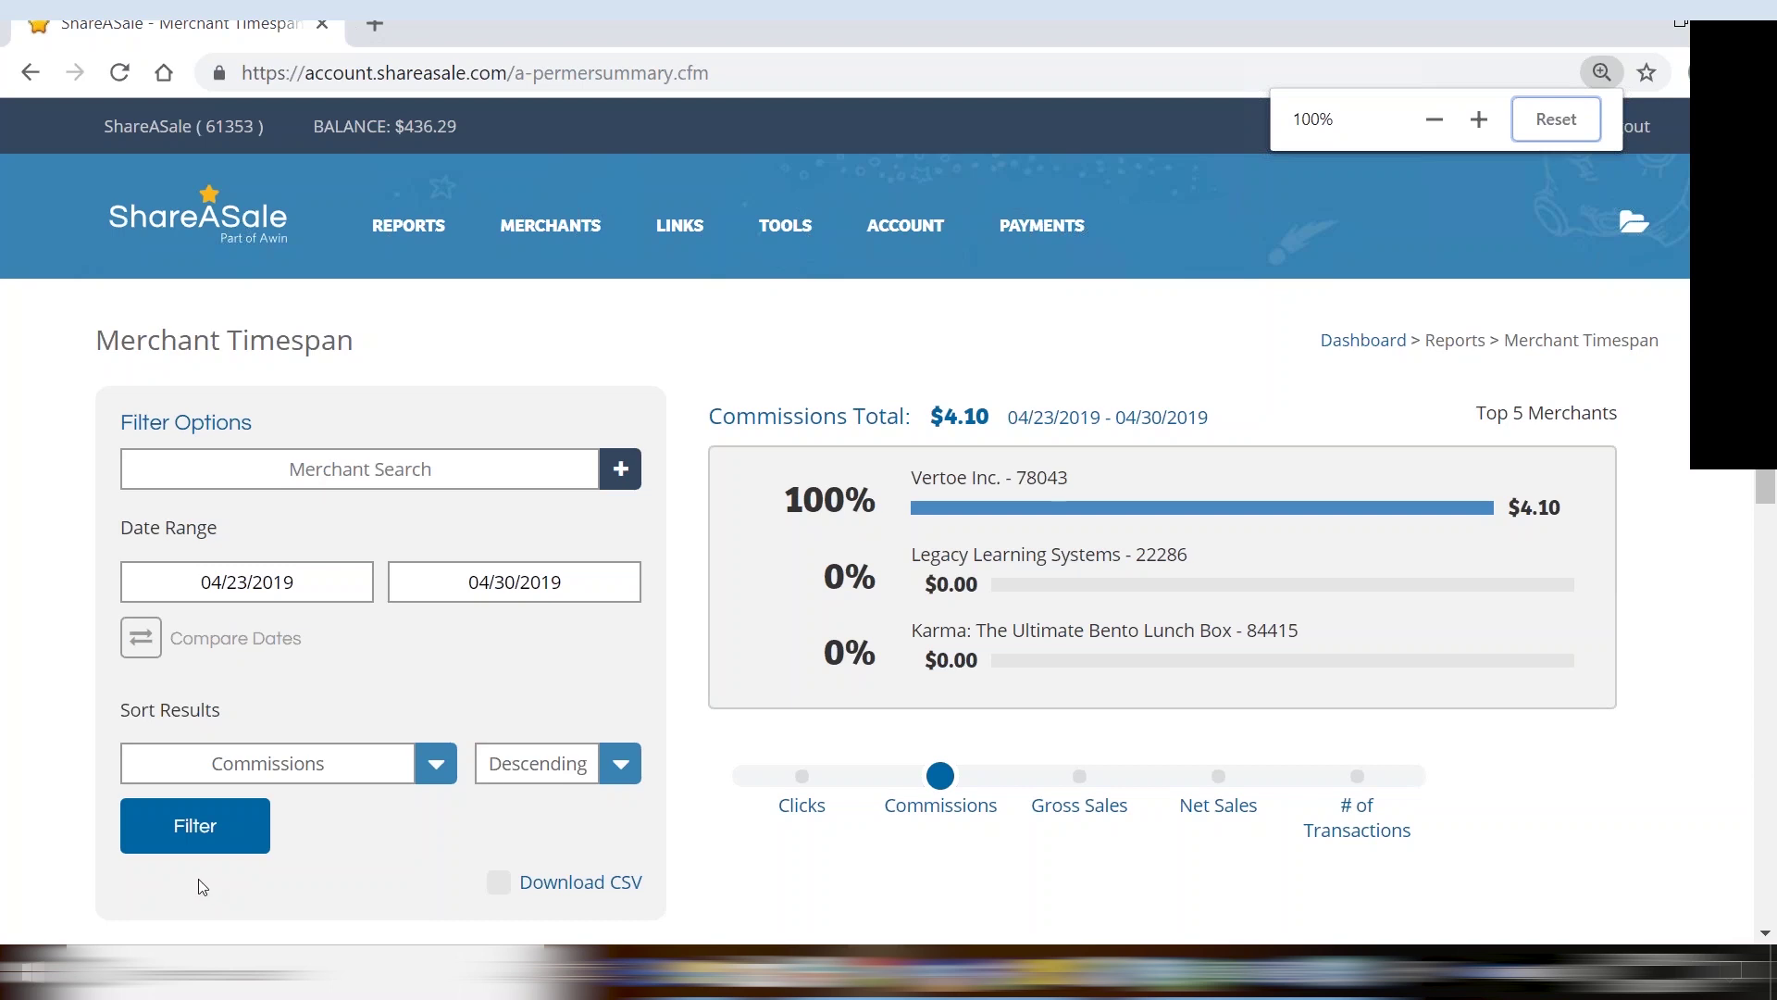
{"action": "left_click", "coordinate": [234, 842]}
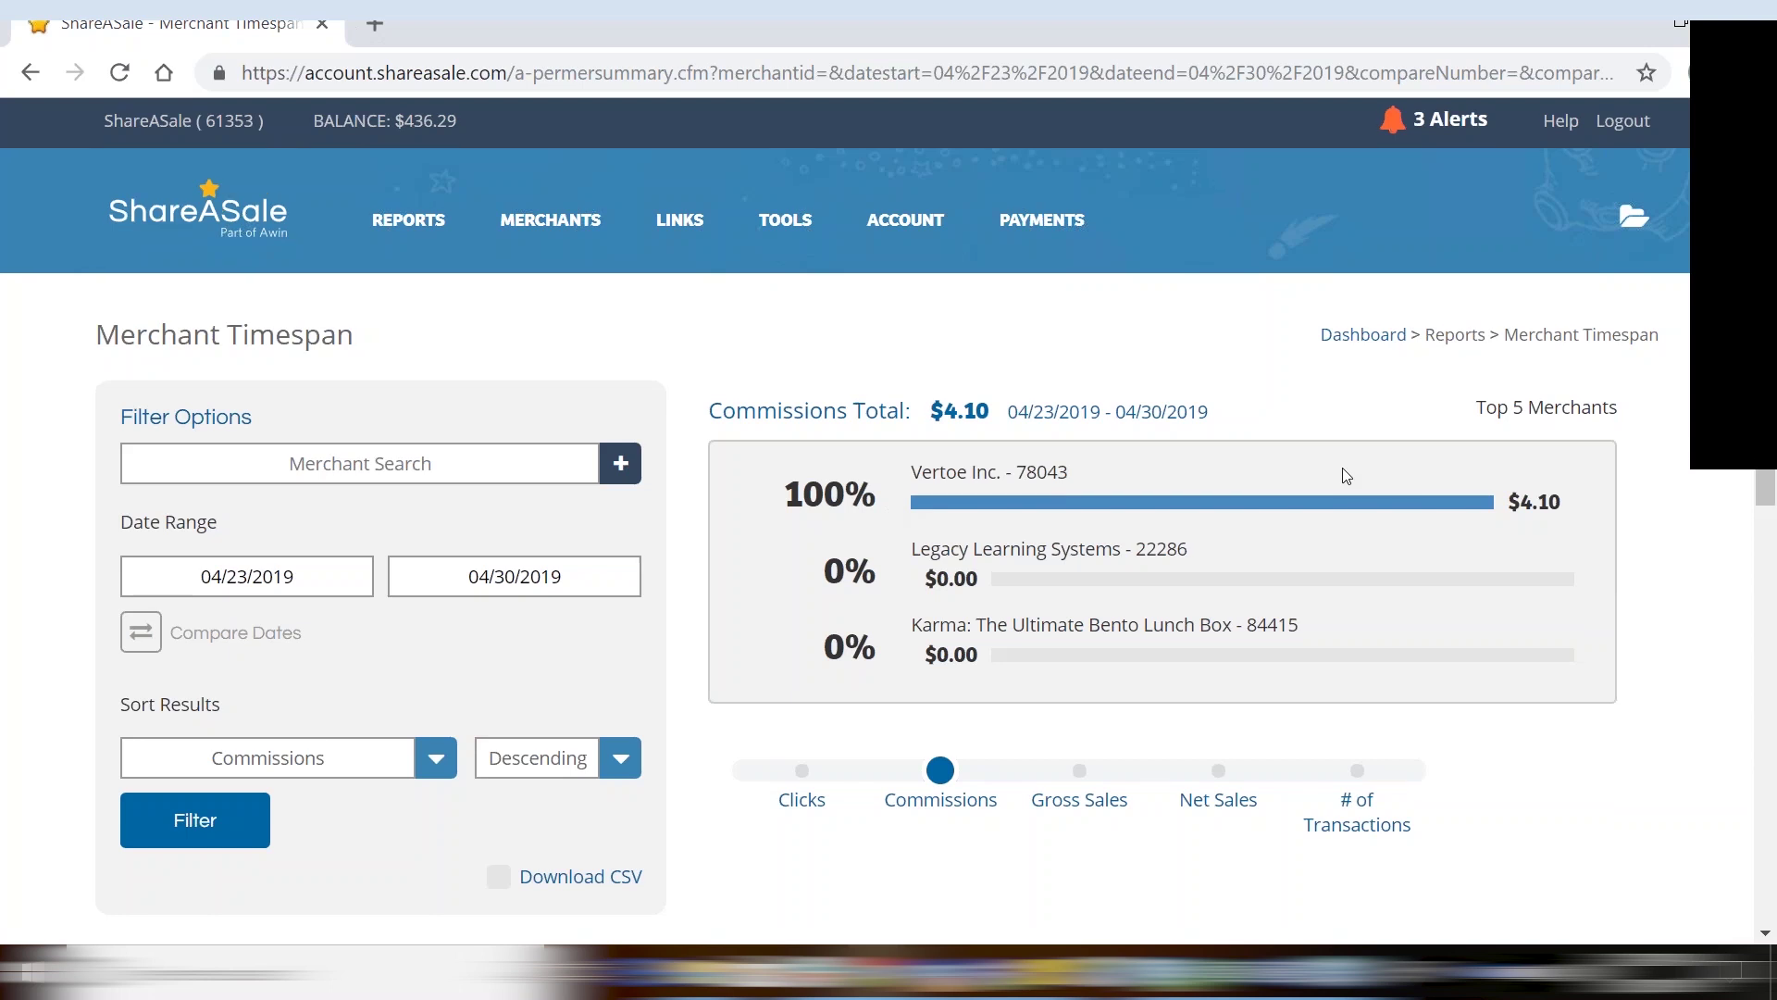
Tick www, Leads and Manual Credits in the Column Manager, then close it
{"action": "scroll", "coordinate": [1344, 472], "scroll_direction": "down", "scroll_amount": 10}
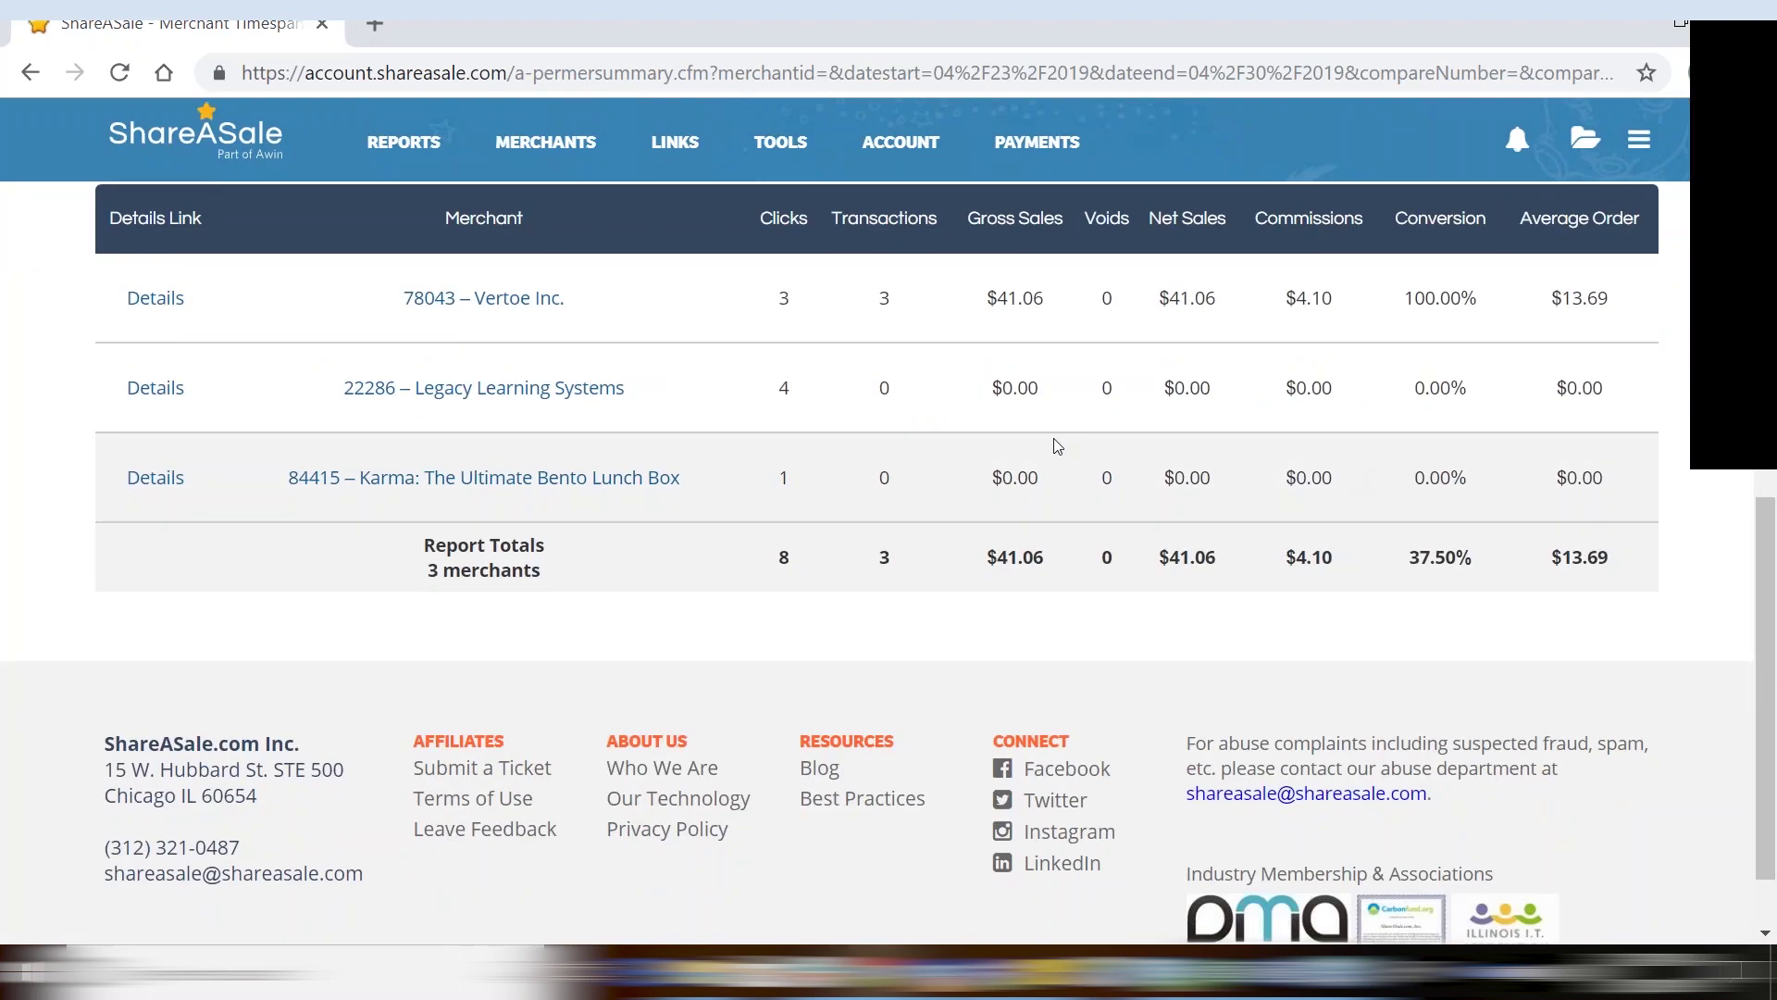
{"action": "scroll", "coordinate": [1058, 446], "scroll_direction": "up", "scroll_amount": 2}
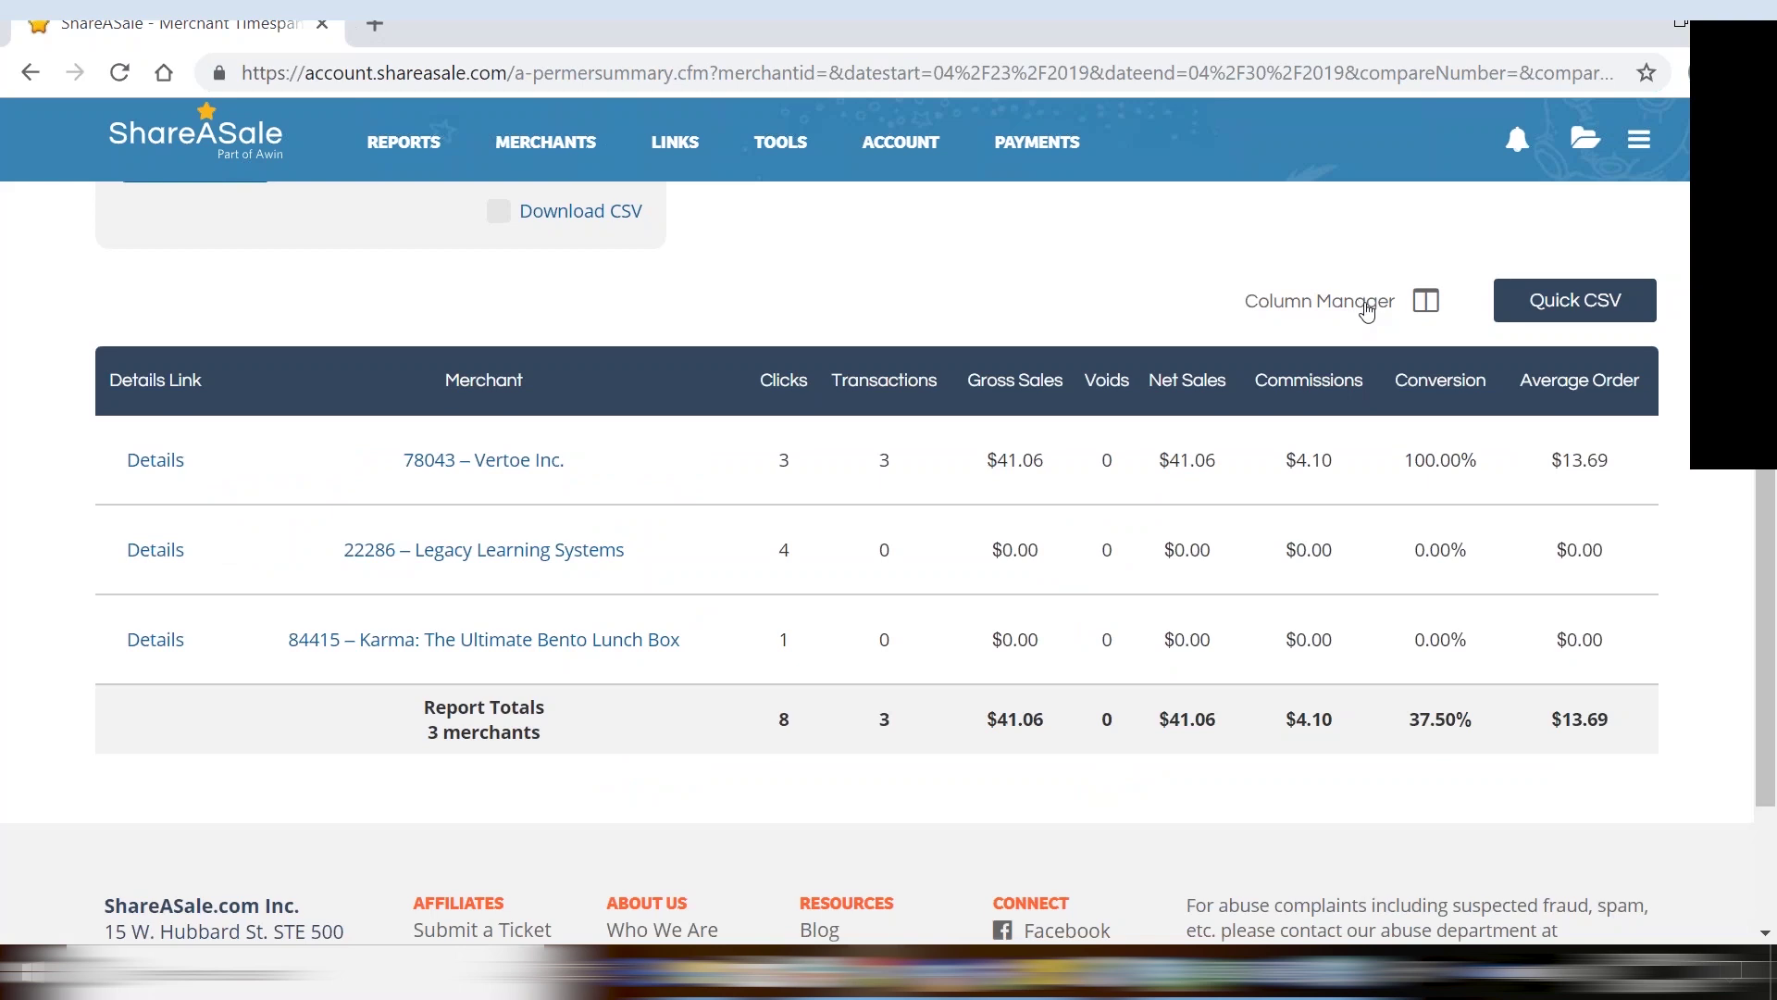
{"action": "left_click", "coordinate": [1367, 311]}
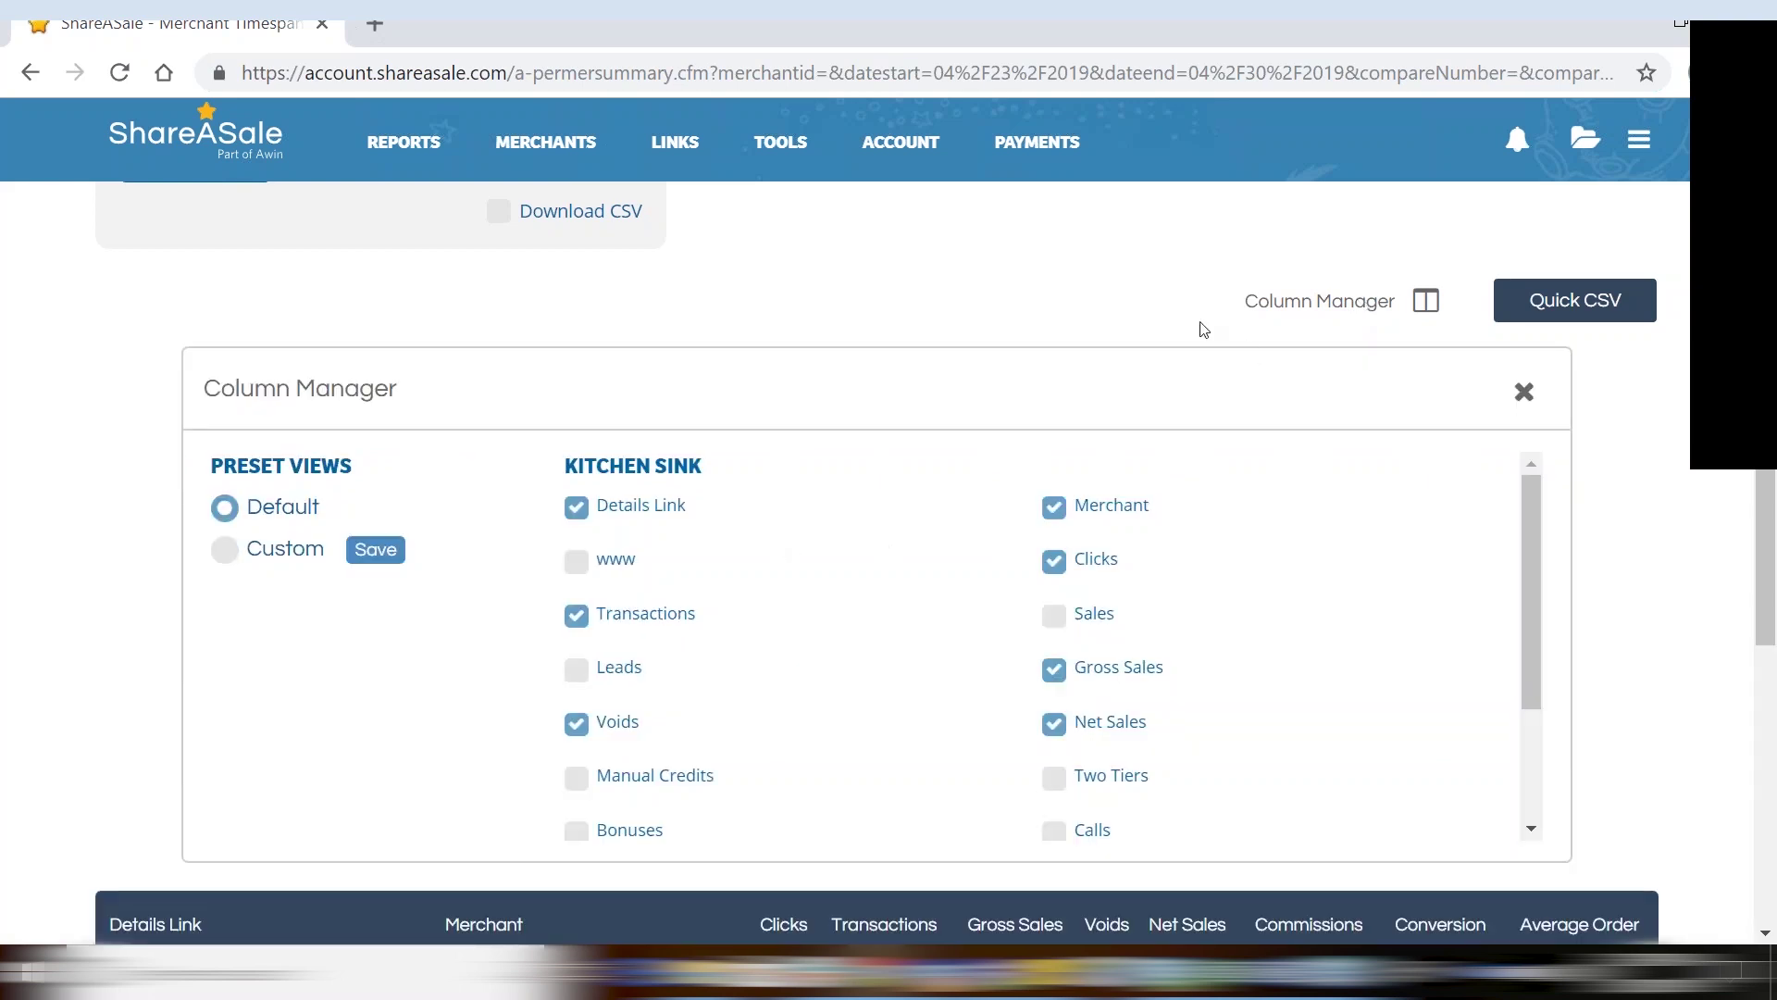
{"action": "left_click", "coordinate": [579, 569]}
{"action": "left_click", "coordinate": [576, 669]}
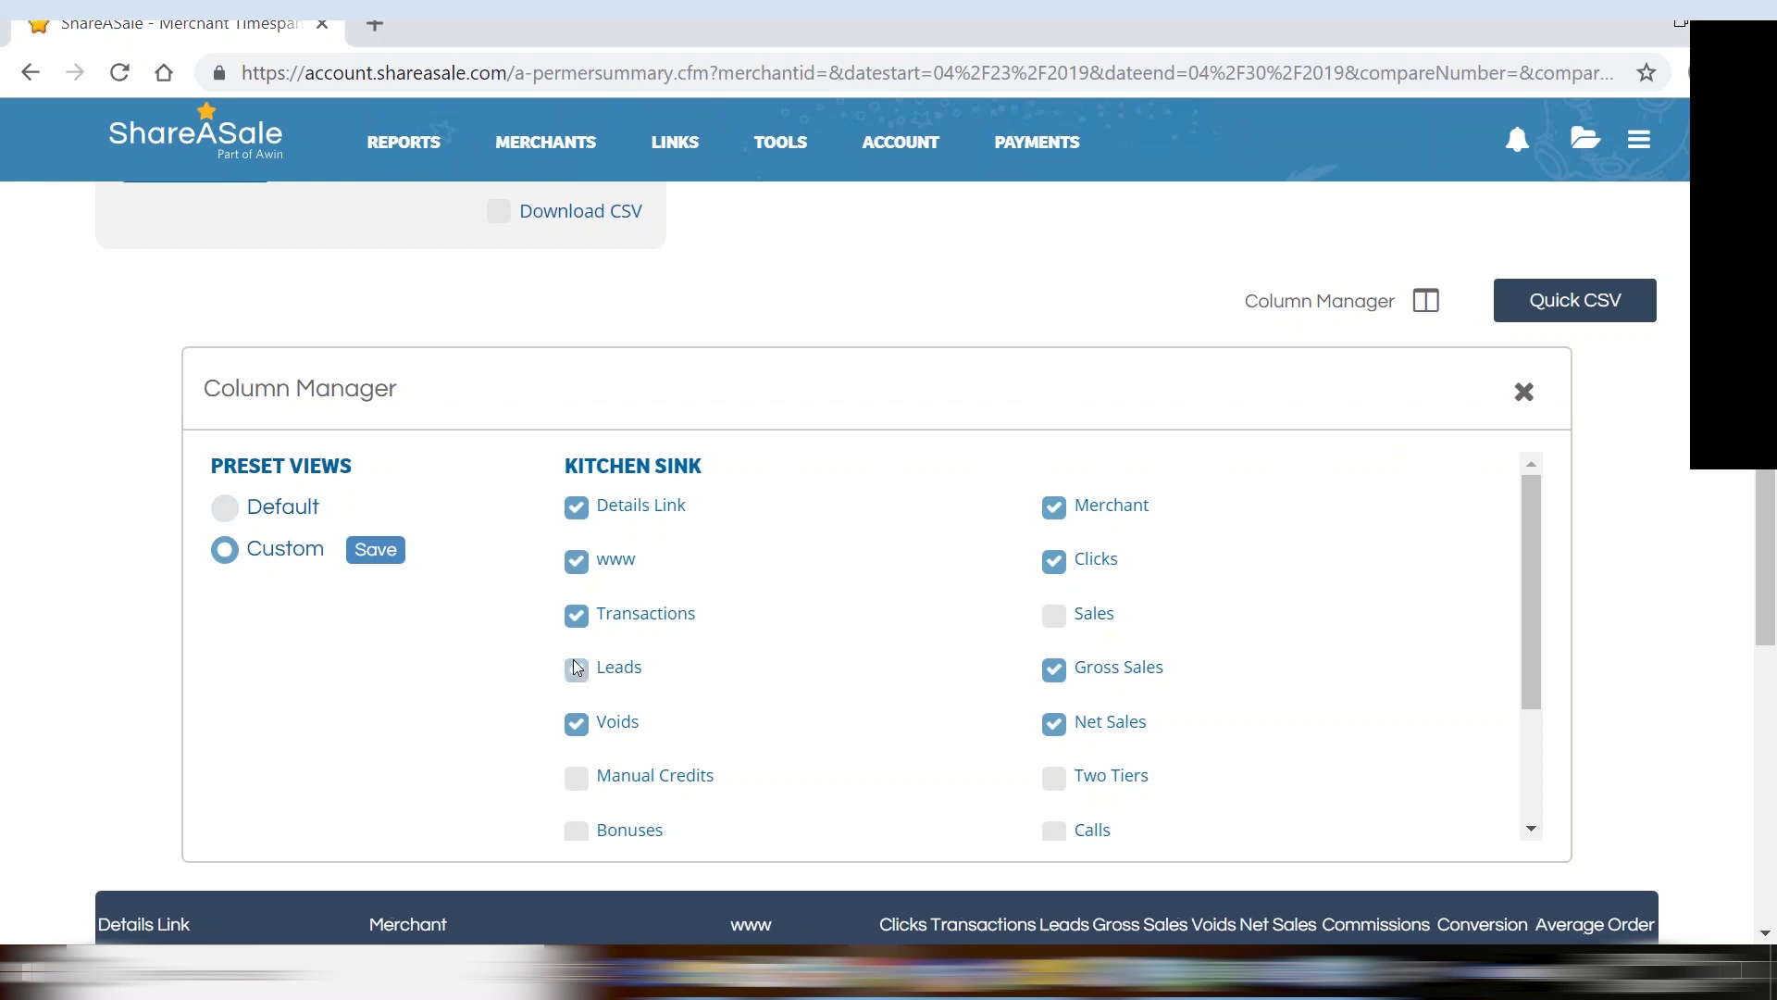
{"action": "left_click", "coordinate": [575, 780]}
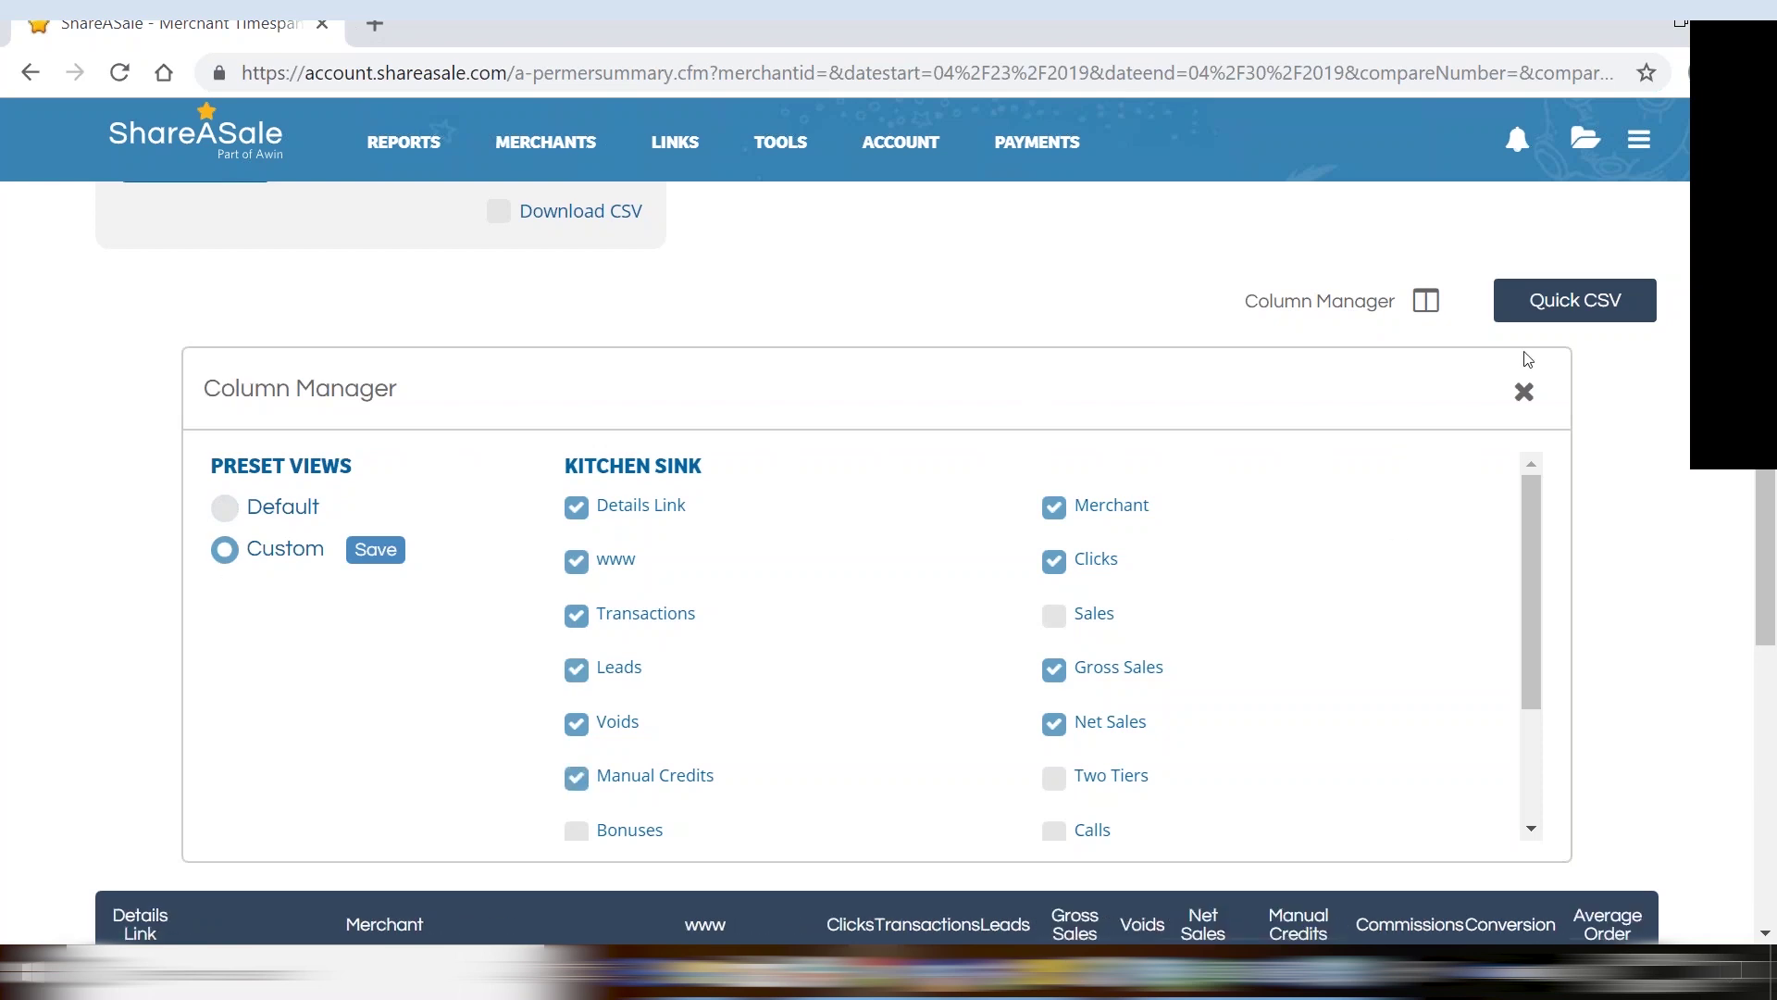
{"action": "left_click", "coordinate": [1523, 394]}
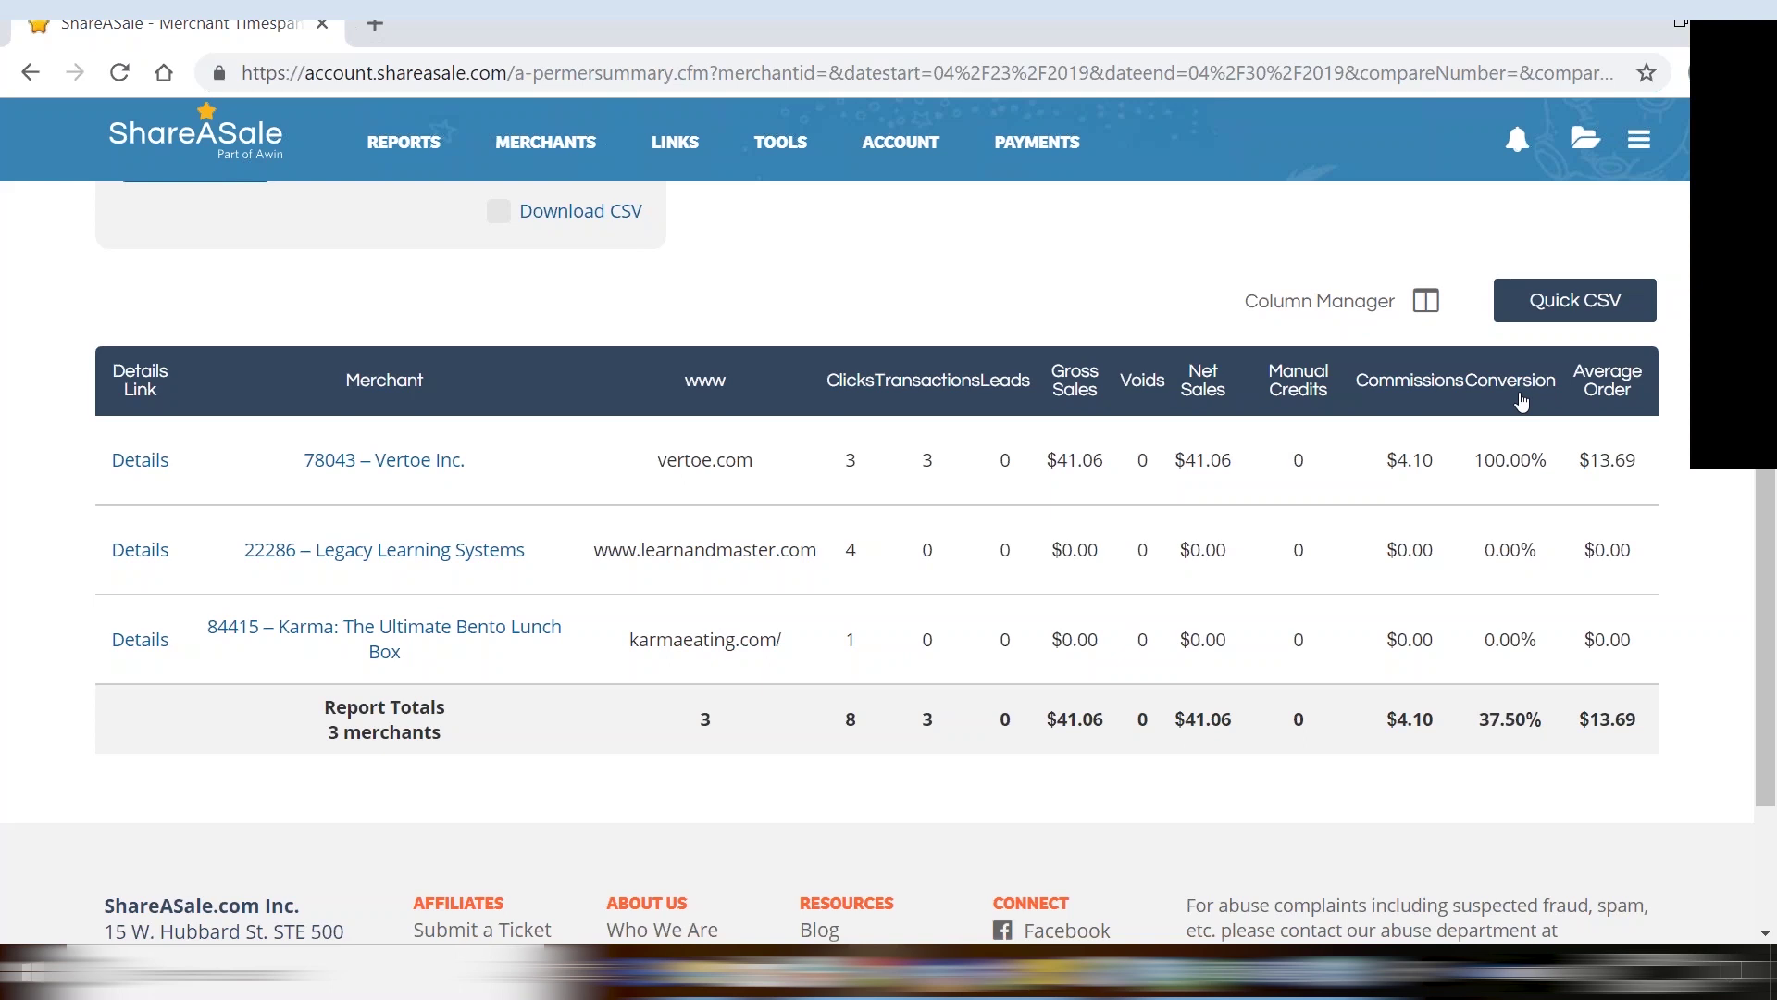
Open Today at a Glance and filter it to display date 04/30/2019
{"action": "mouse_move", "coordinate": [393, 144]}
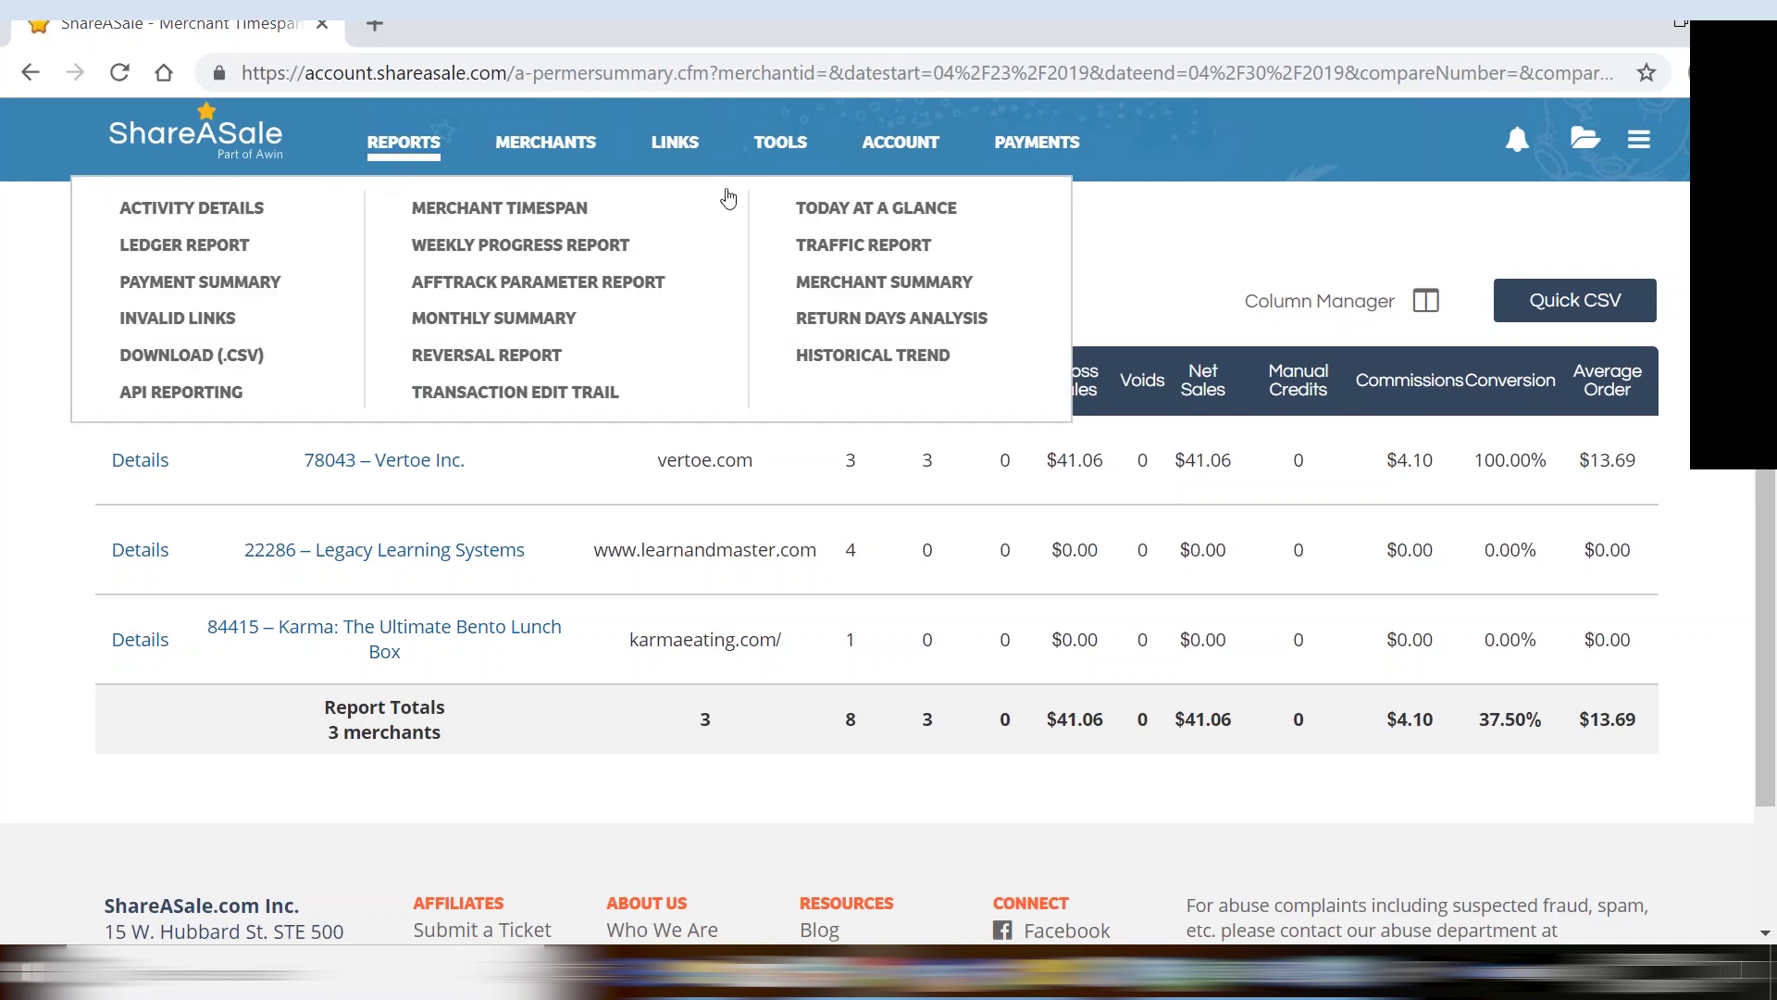
{"action": "left_click", "coordinate": [845, 210]}
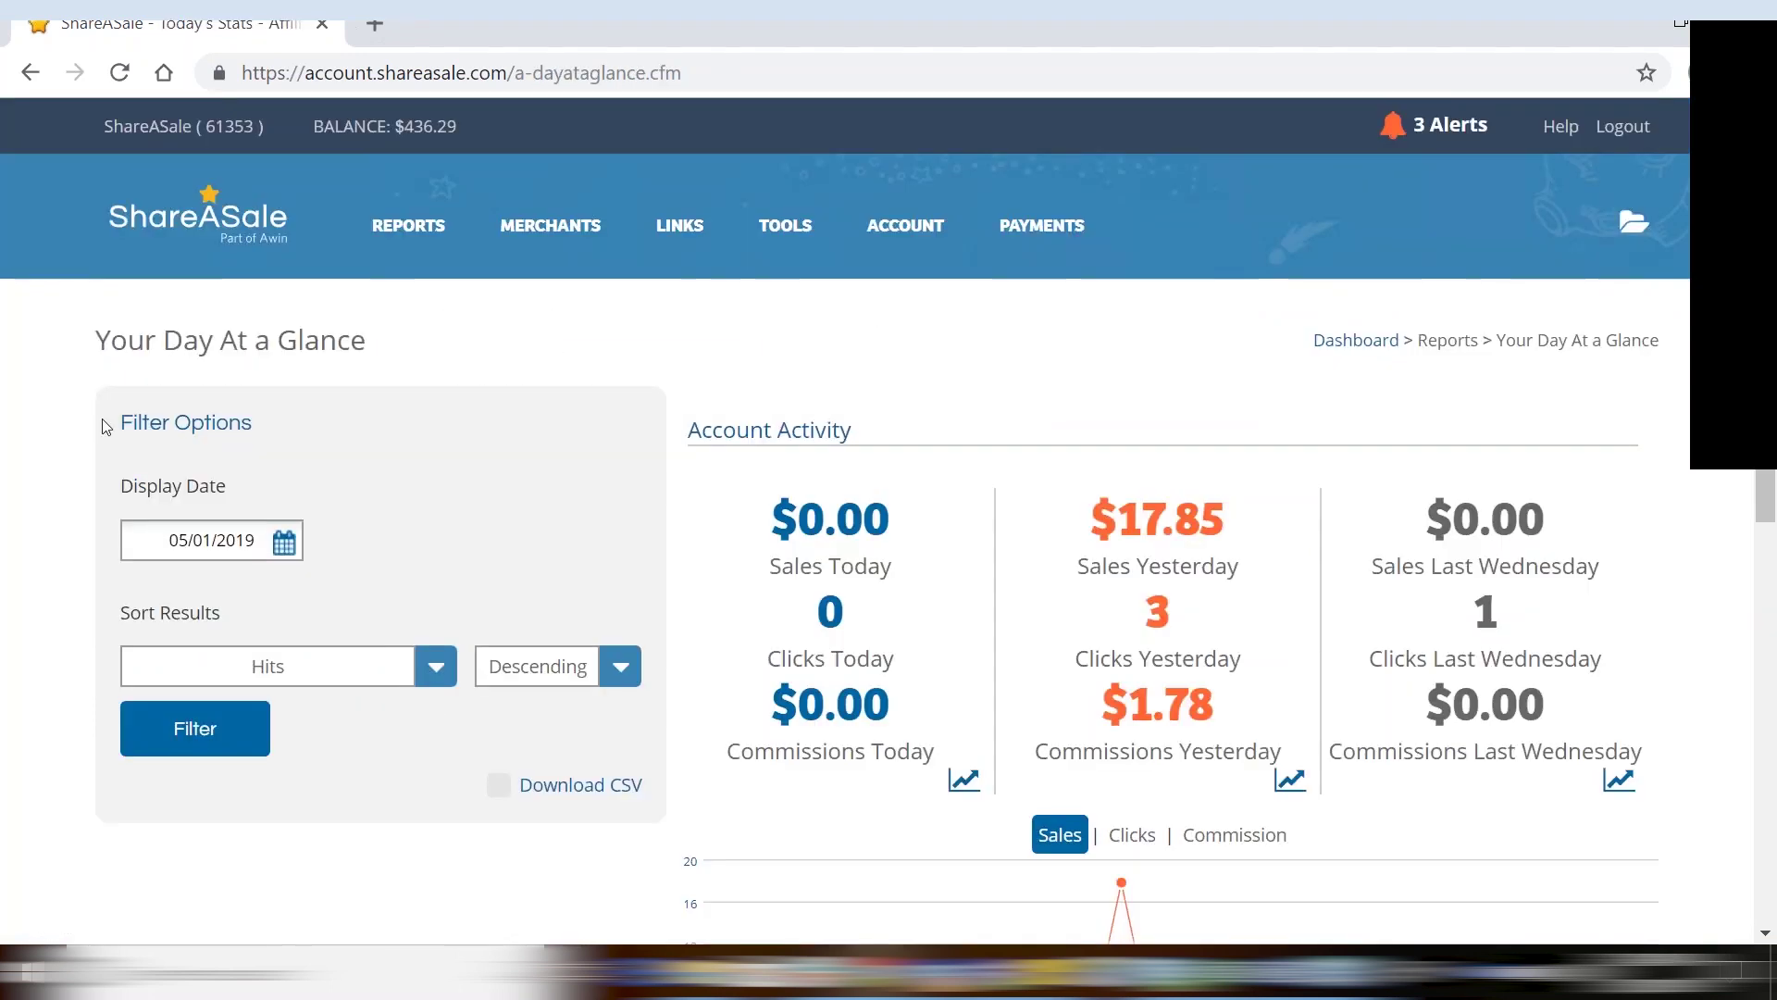
{"action": "left_click", "coordinate": [284, 544]}
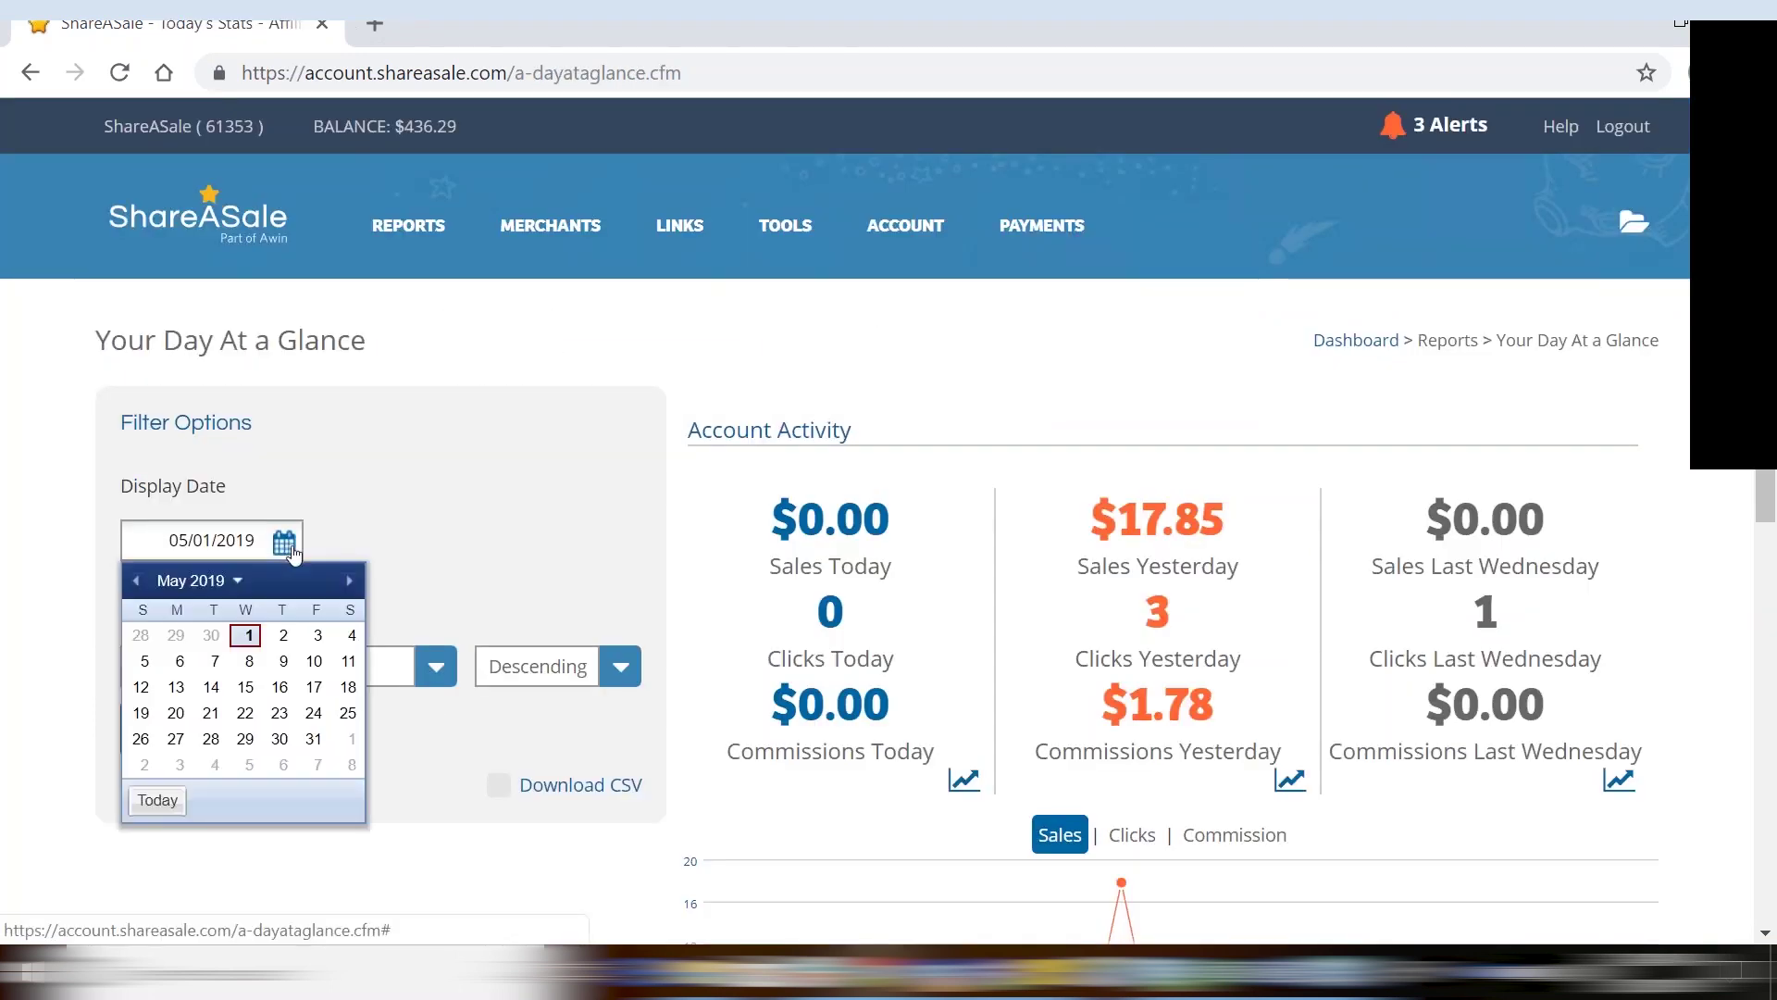
{"action": "left_click", "coordinate": [206, 637]}
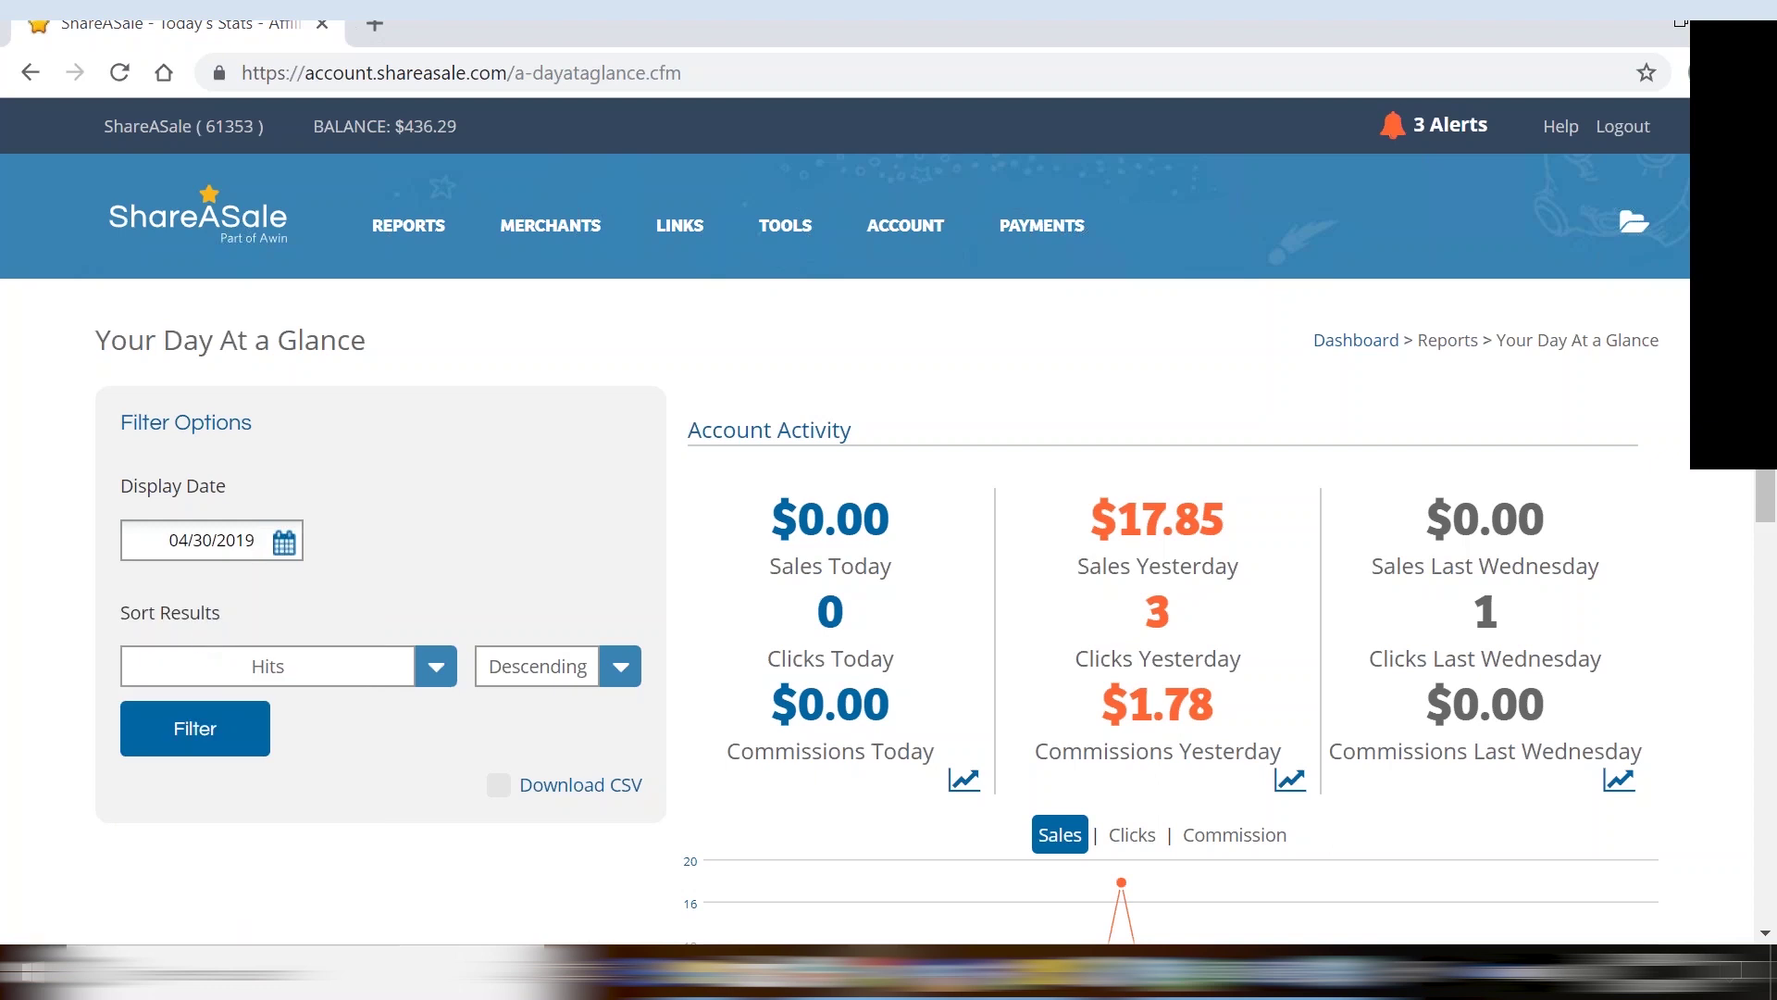
{"action": "left_click", "coordinate": [188, 743]}
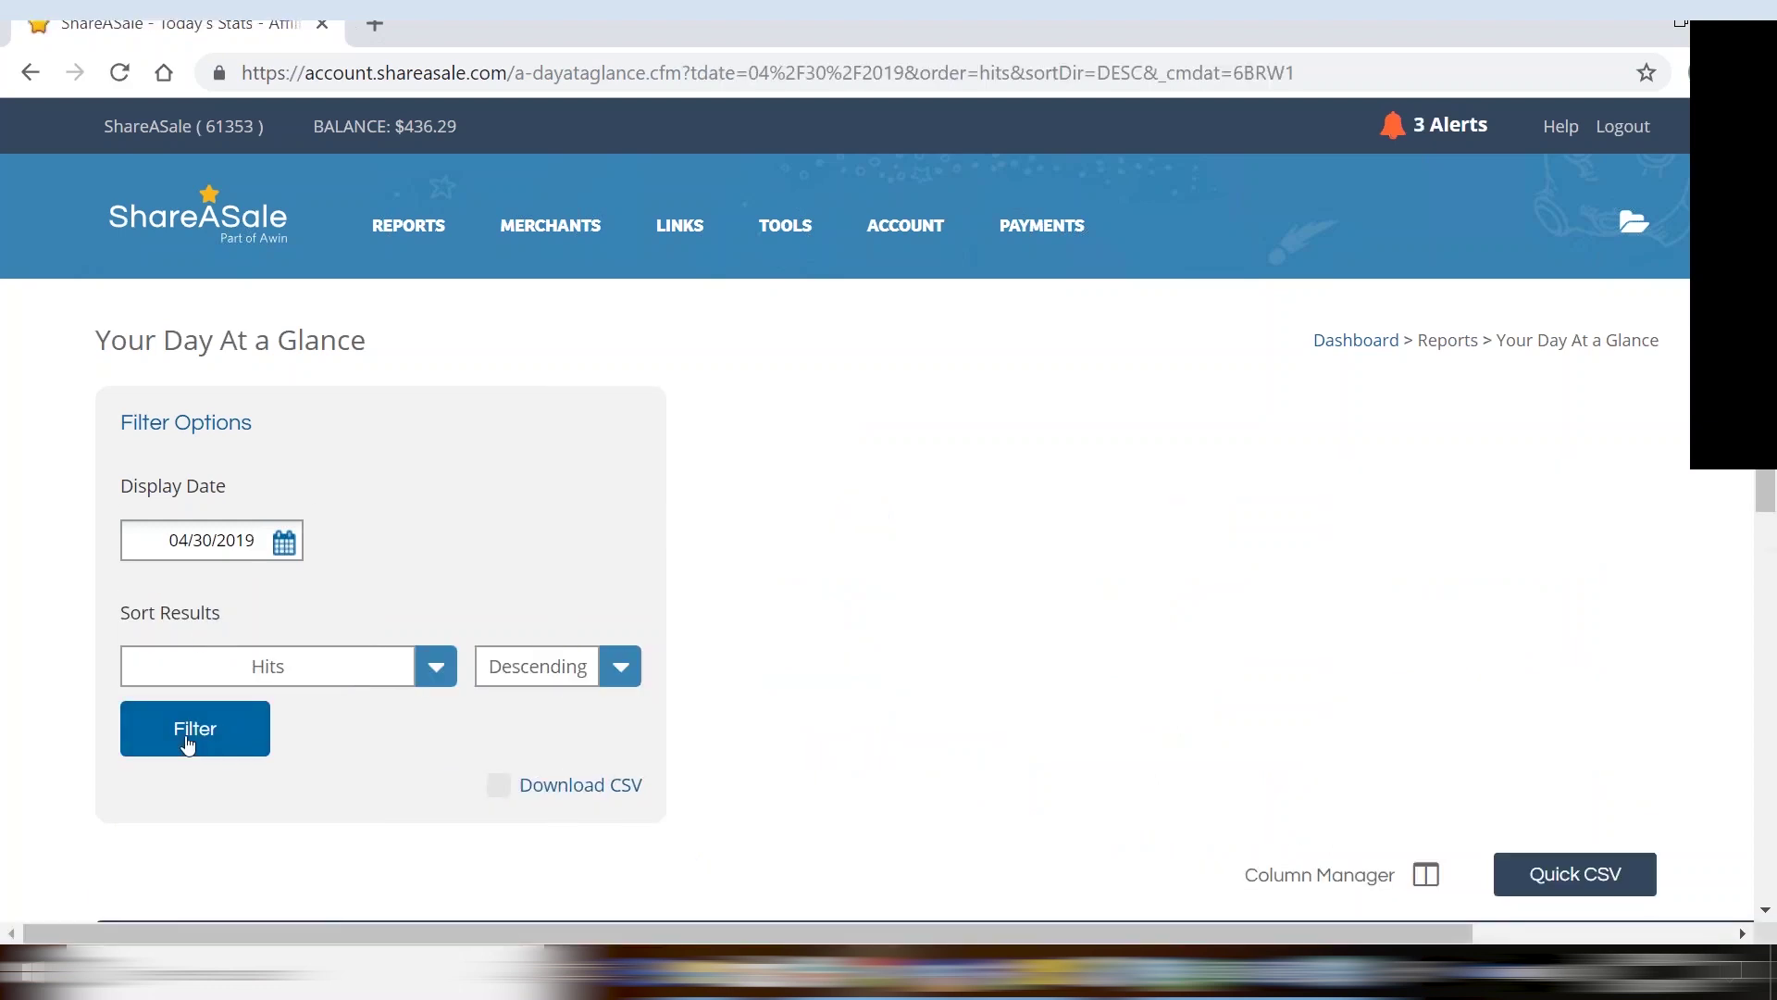
{"action": "left_click", "coordinate": [436, 656]}
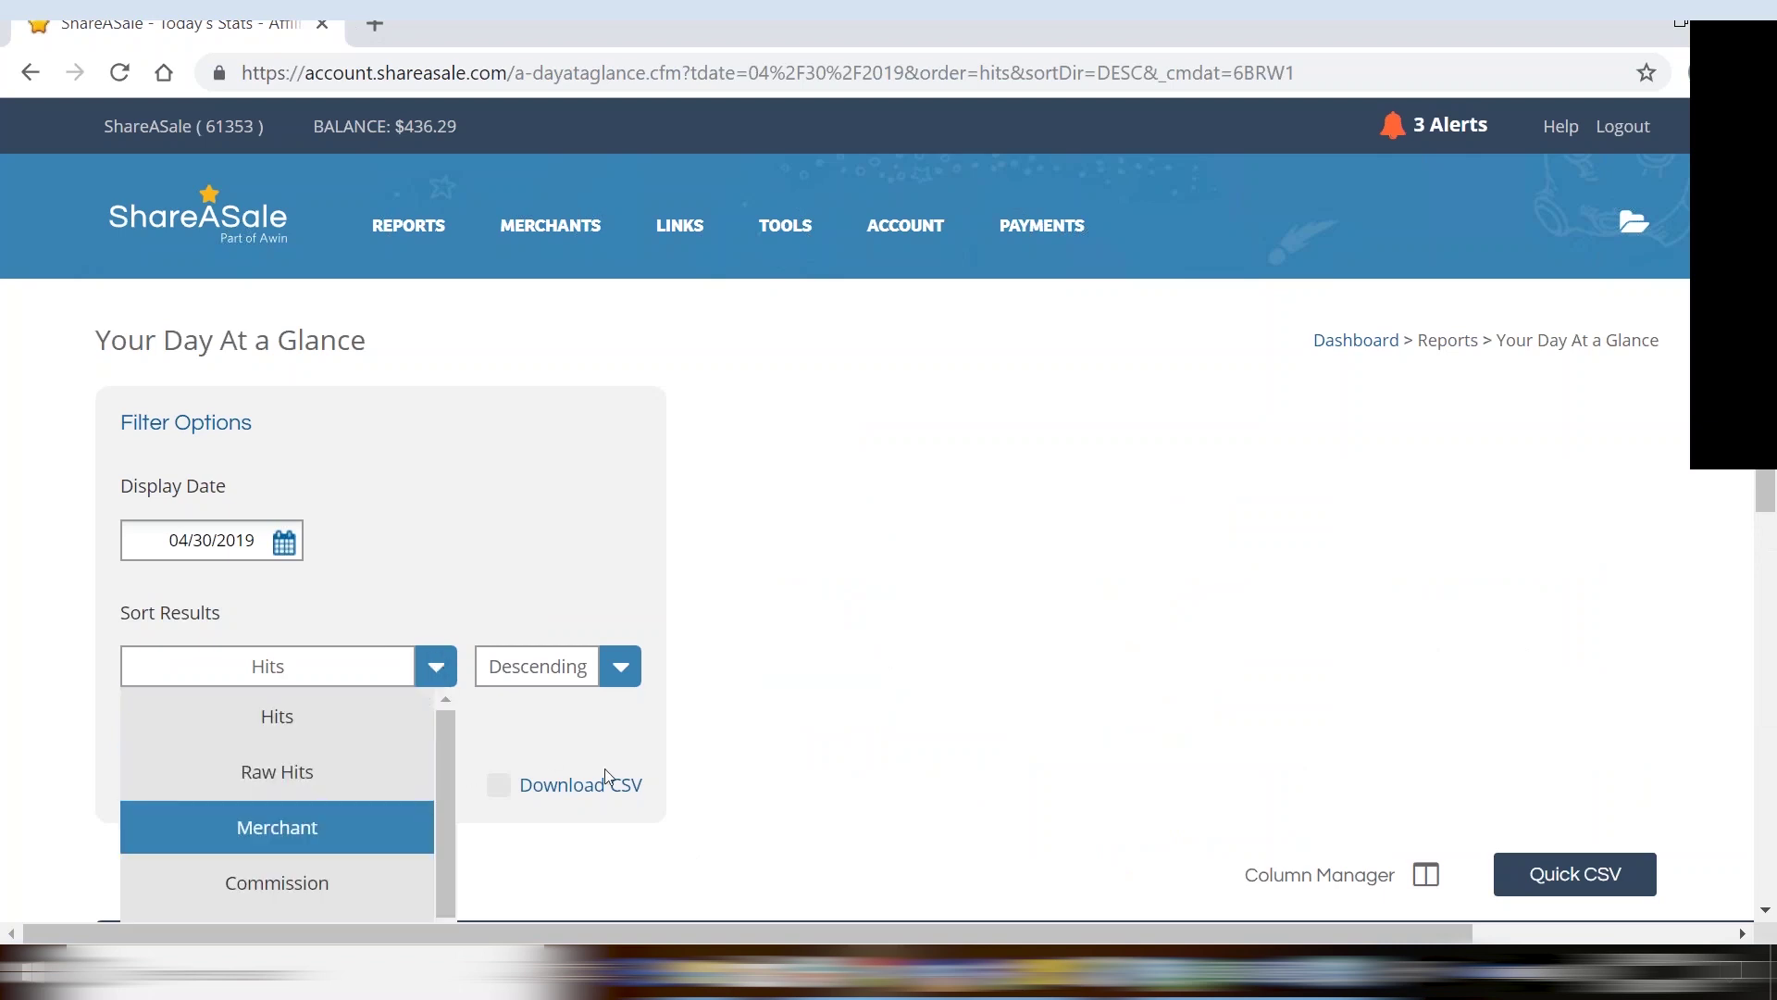
Keep Hits sorting and refilter Day at a Glance for 05/01/2019, reviewing sales and commissions
{"action": "left_click", "coordinate": [808, 680]}
{"action": "scroll", "coordinate": [808, 680], "scroll_direction": "down", "scroll_amount": 5}
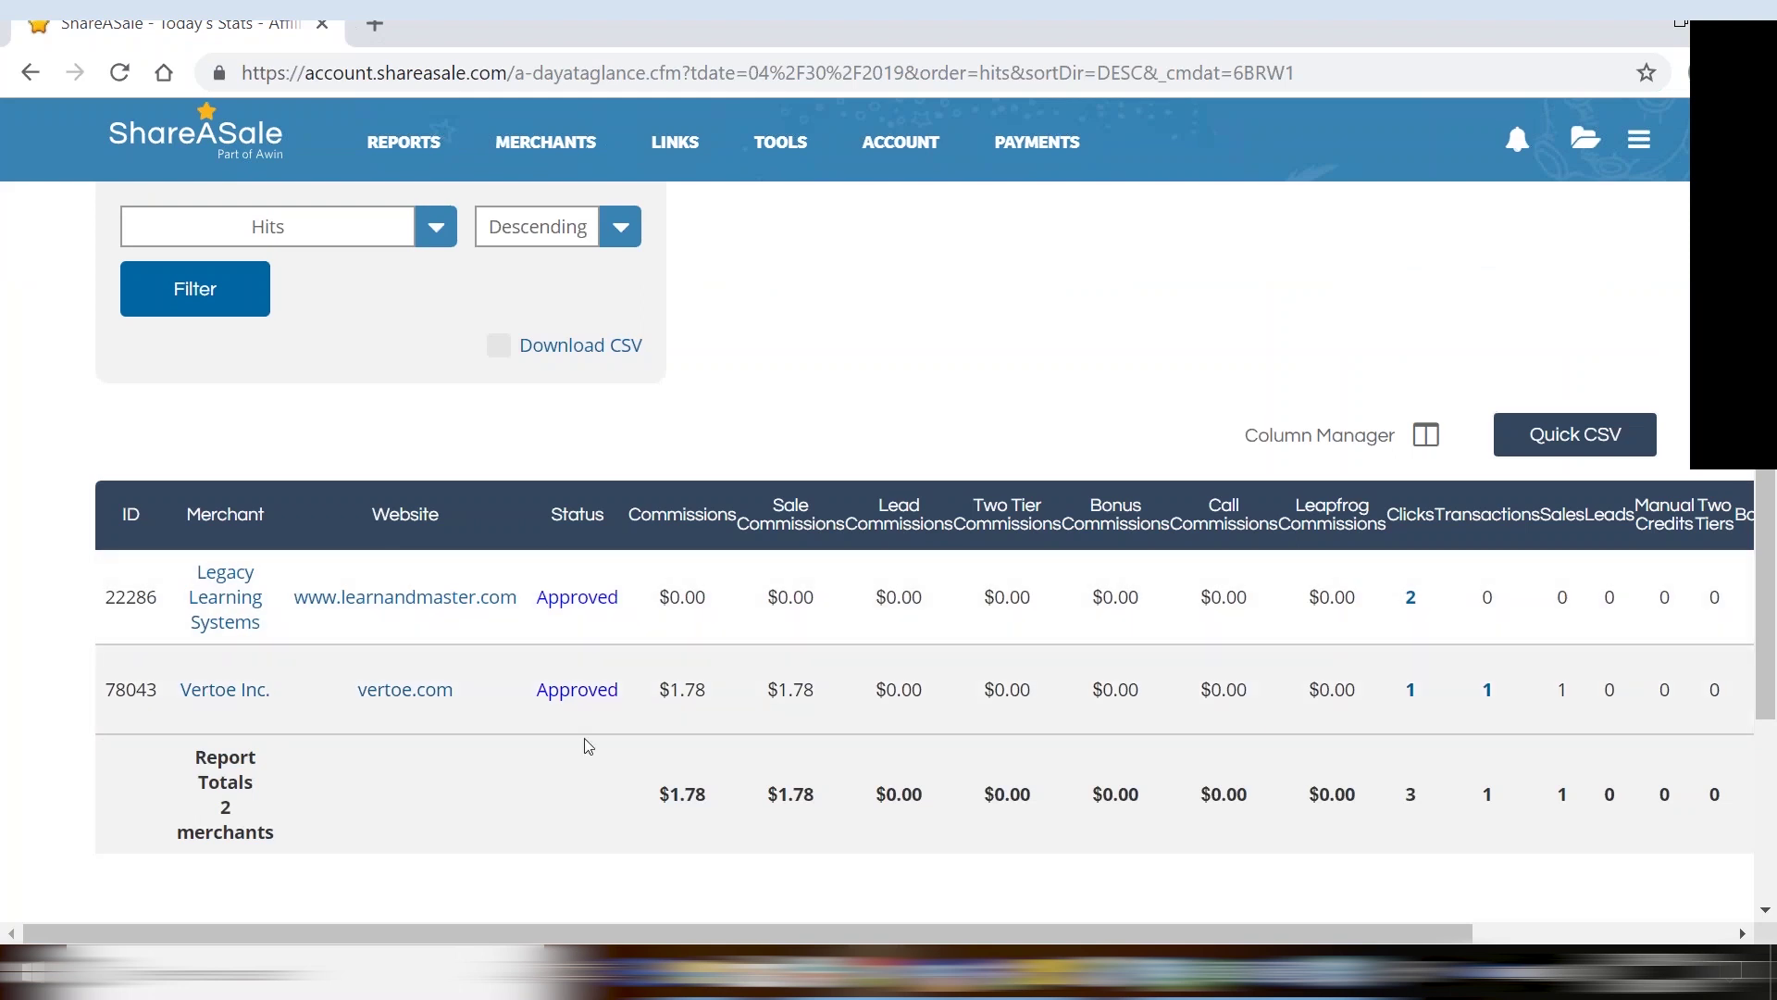
{"action": "scroll", "coordinate": [597, 767], "scroll_direction": "up", "scroll_amount": 2}
{"action": "scroll", "coordinate": [597, 767], "scroll_direction": "up", "scroll_amount": 2}
{"action": "scroll", "coordinate": [597, 766], "scroll_direction": "down", "scroll_amount": 3}
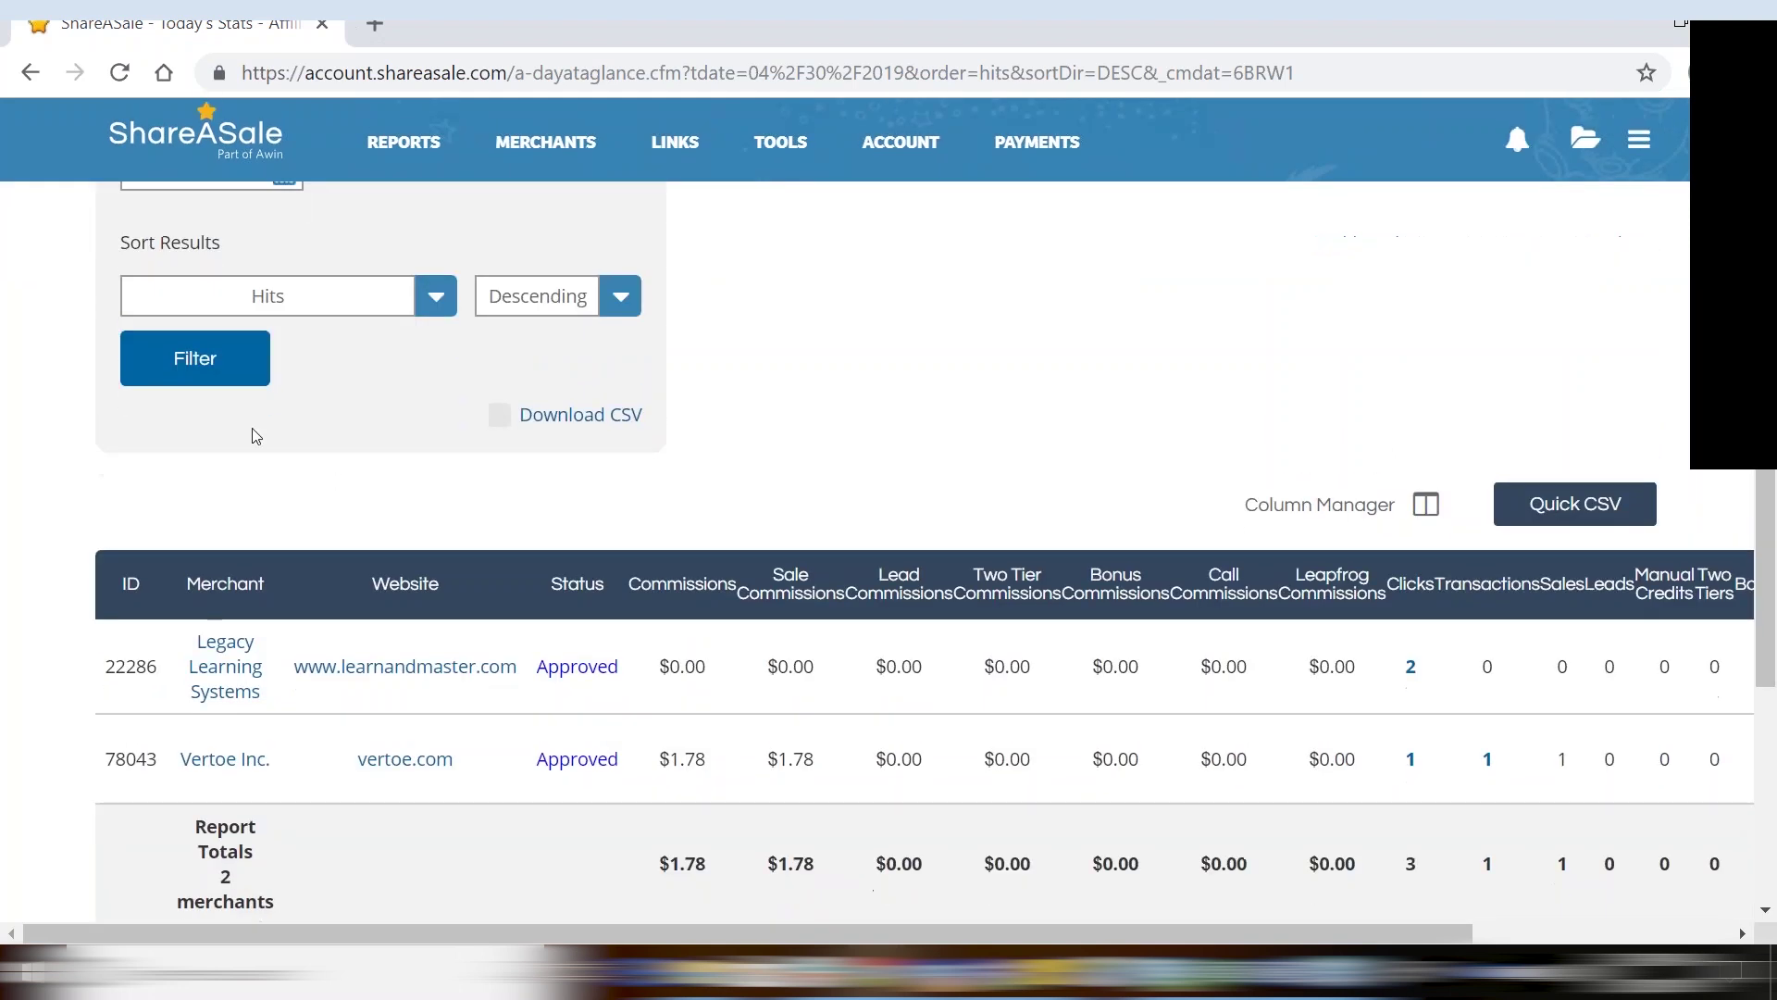
{"action": "left_click", "coordinate": [236, 363]}
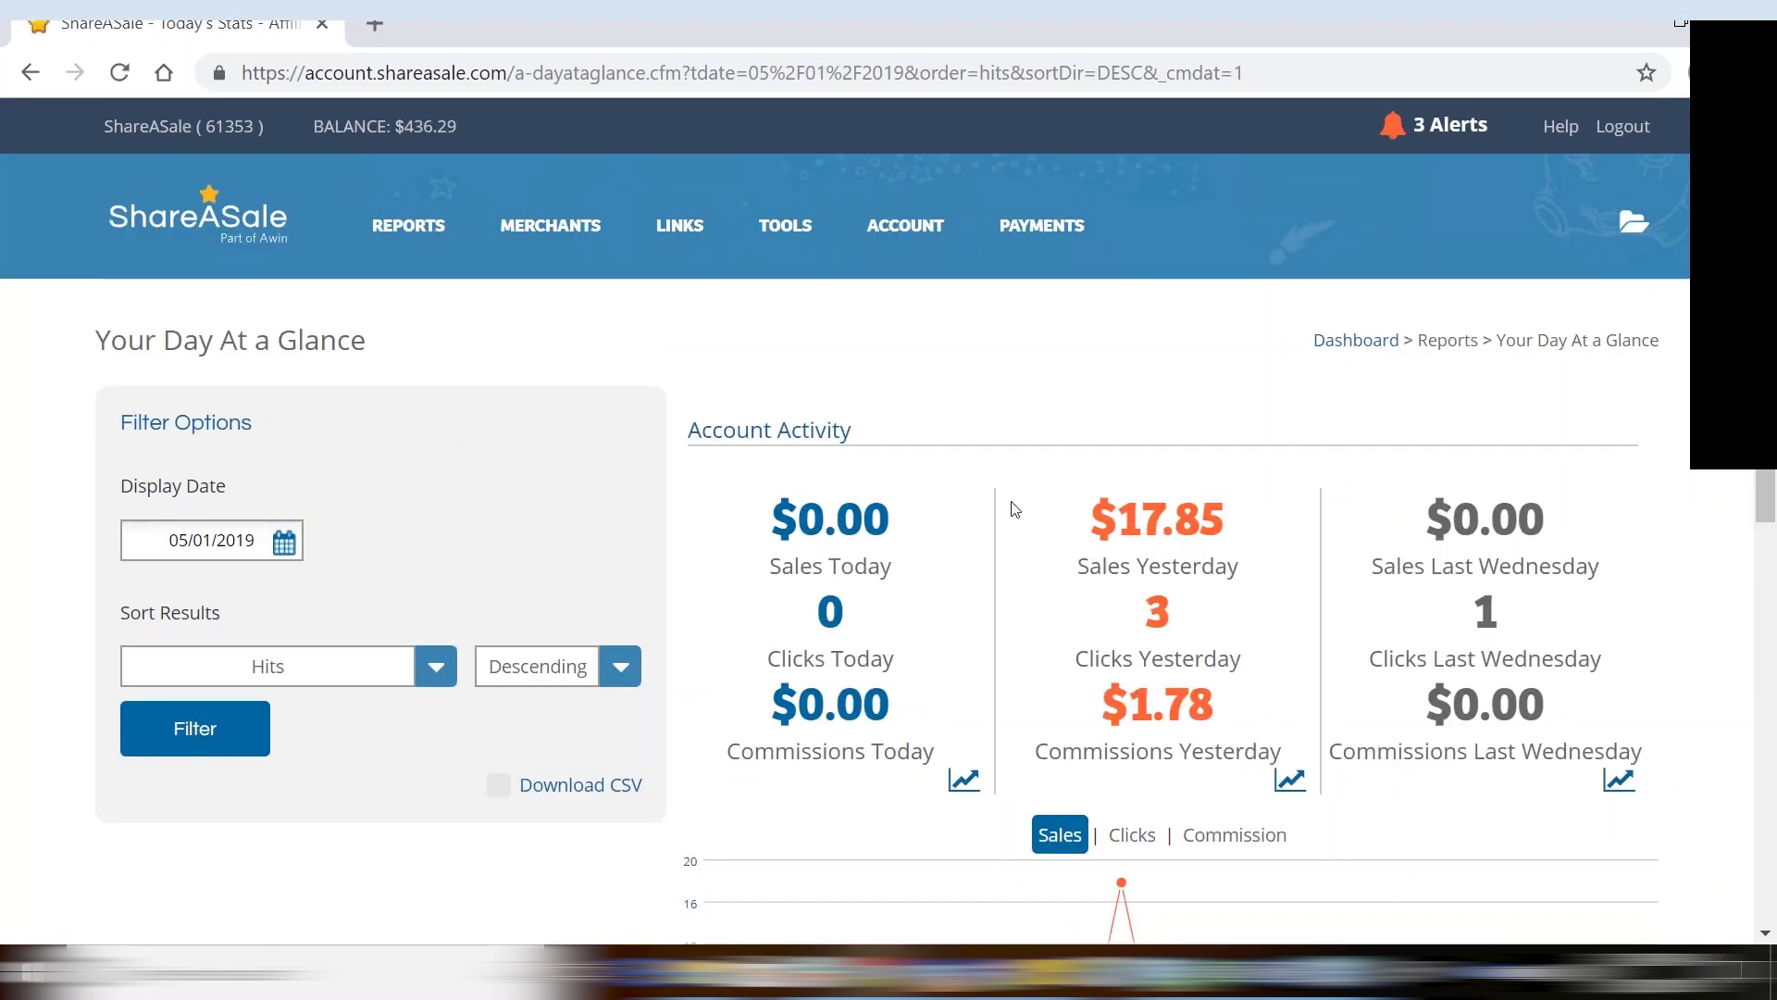
{"action": "scroll", "coordinate": [1016, 509], "scroll_direction": "down", "scroll_amount": 2}
{"action": "scroll", "coordinate": [1016, 509], "scroll_direction": "down", "scroll_amount": 2}
{"action": "scroll", "coordinate": [1015, 508], "scroll_direction": "up", "scroll_amount": 2}
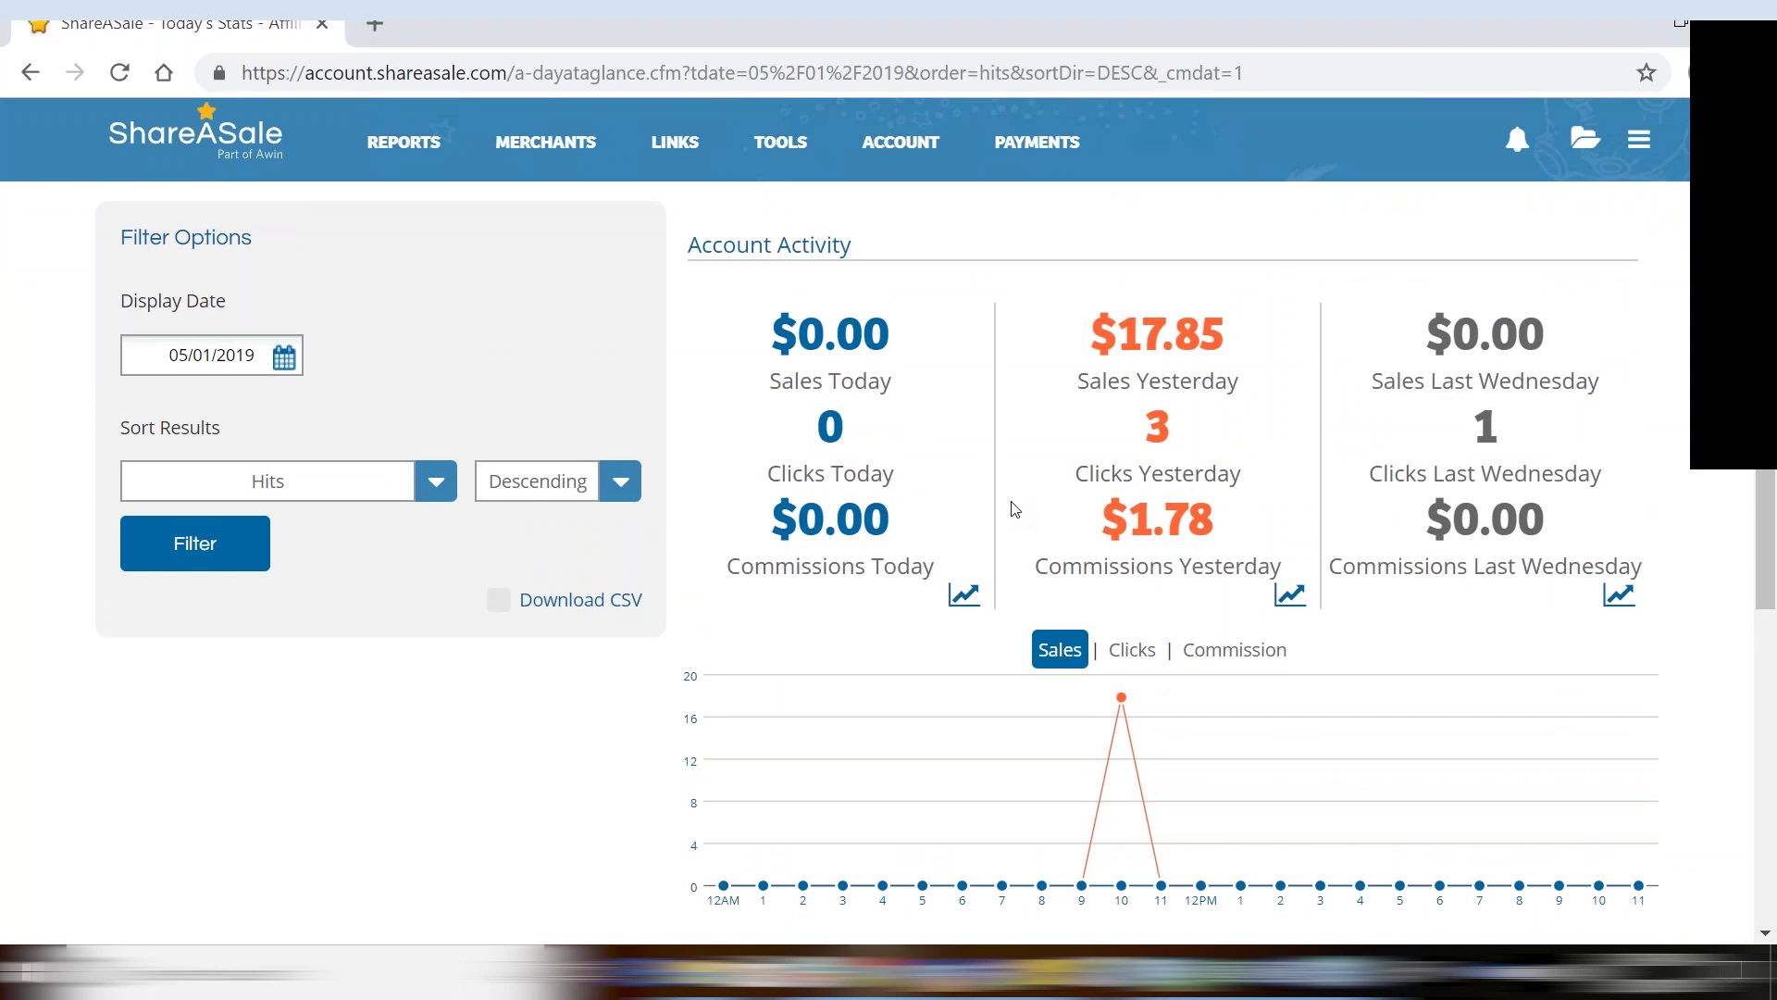
Run the Traffic Report for 04/22/2019–05/01/2019, sorted by net sales descending
{"action": "mouse_move", "coordinate": [398, 153]}
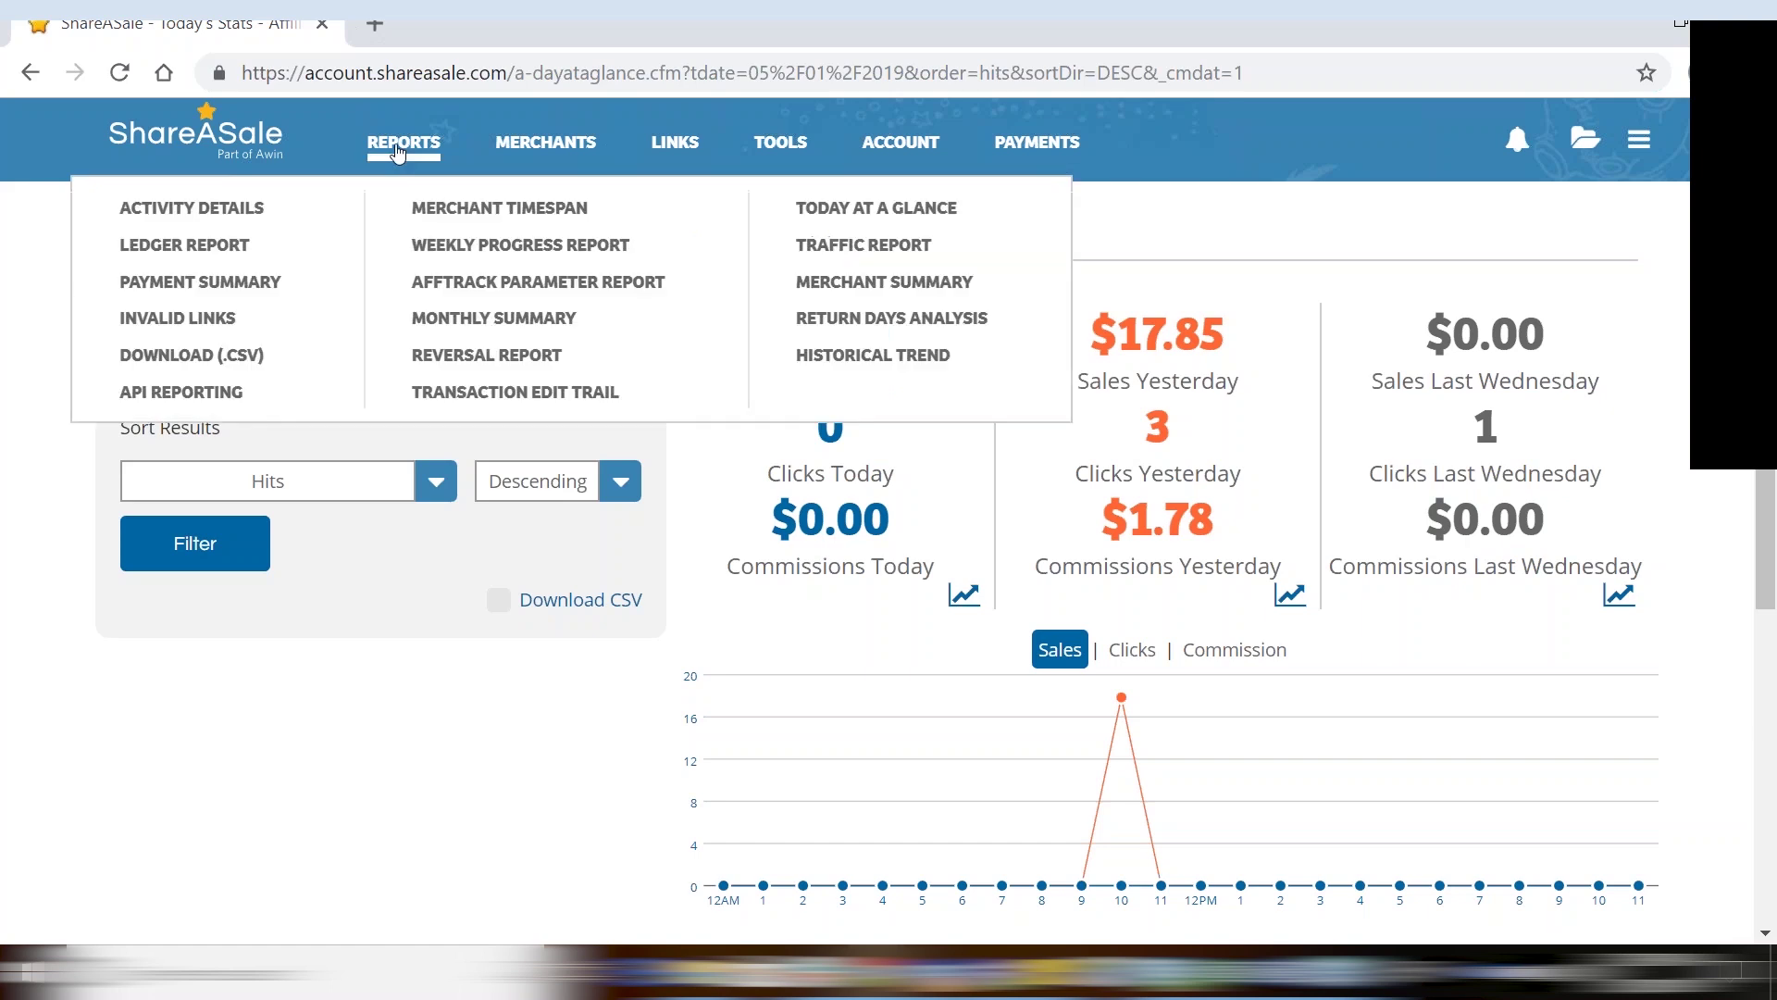
{"action": "left_click", "coordinate": [815, 247]}
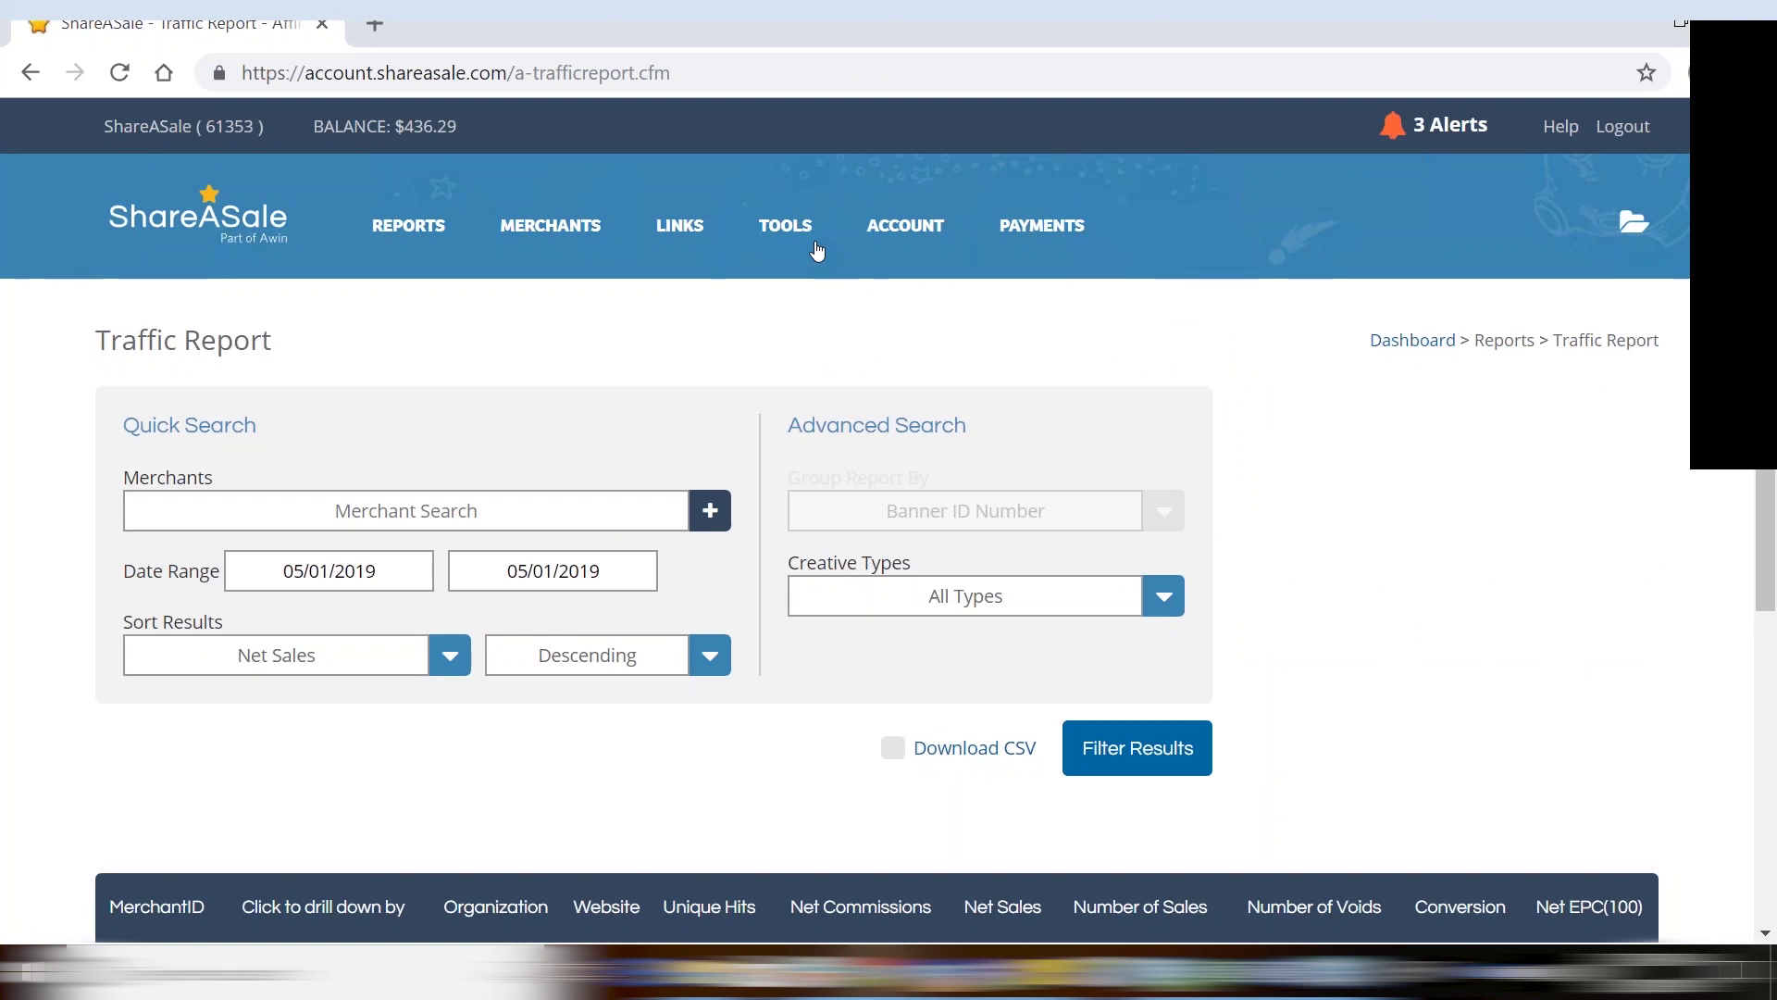
{"action": "left_click", "coordinate": [486, 525]}
{"action": "key", "text": "Return"}
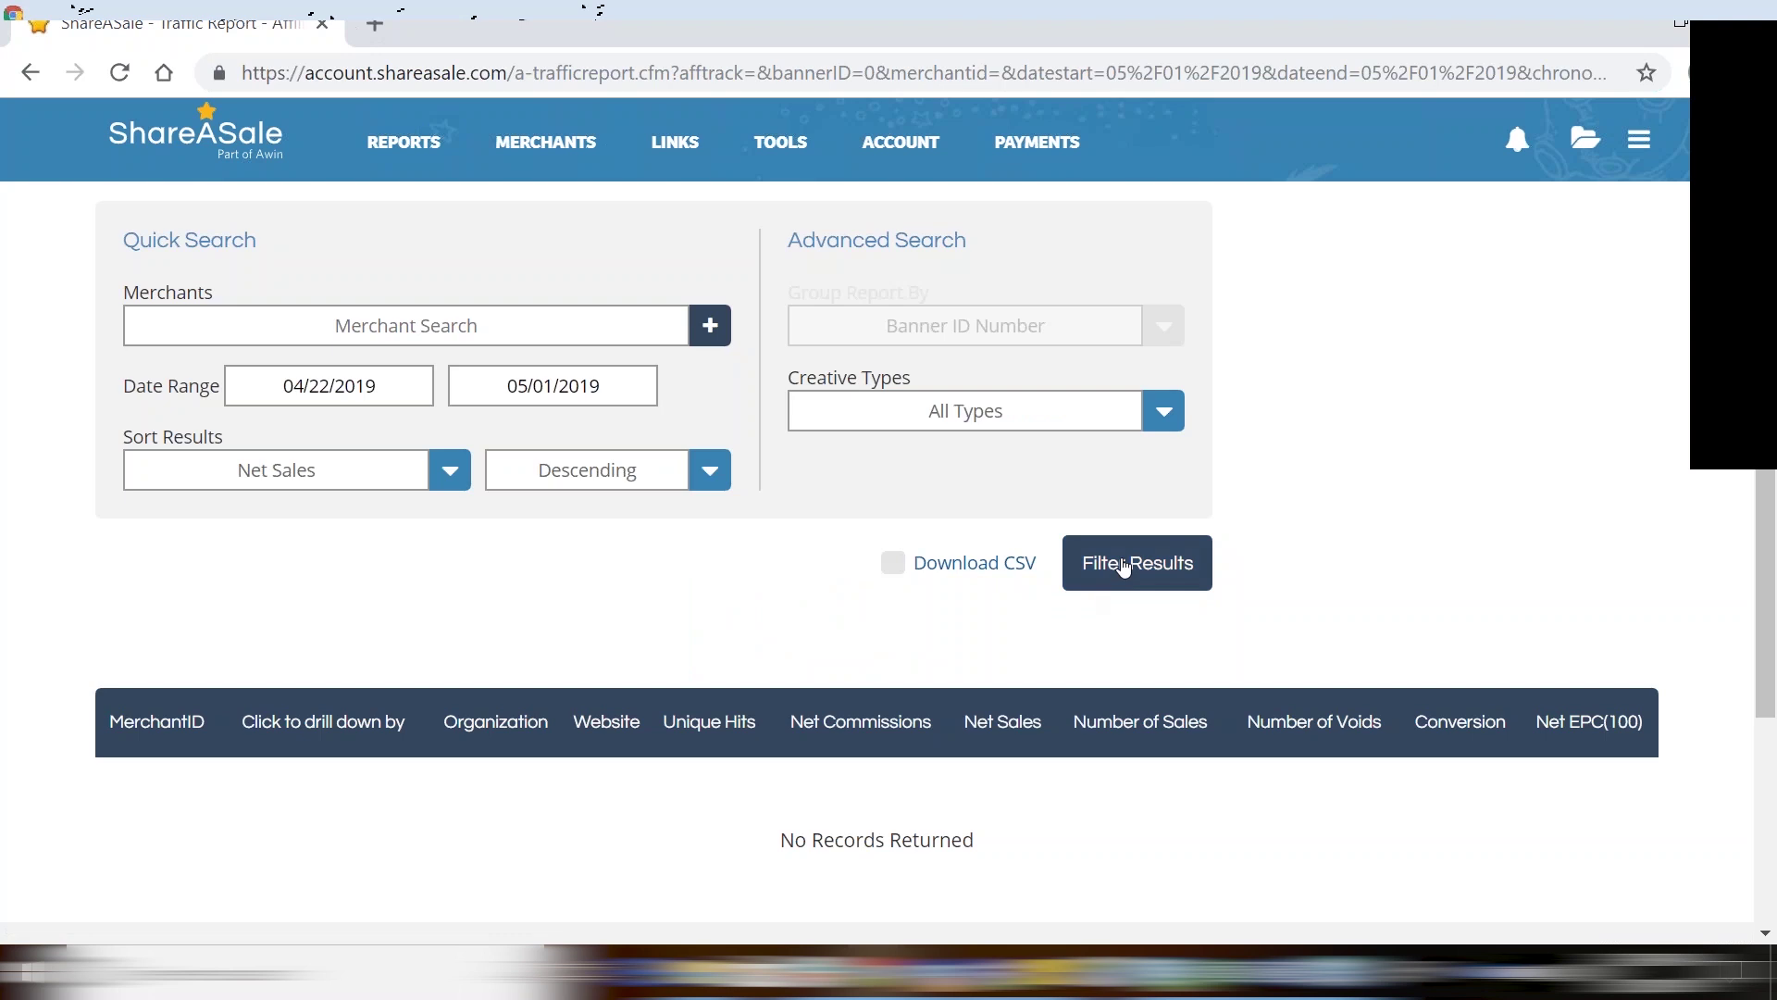
{"action": "left_click", "coordinate": [1124, 566]}
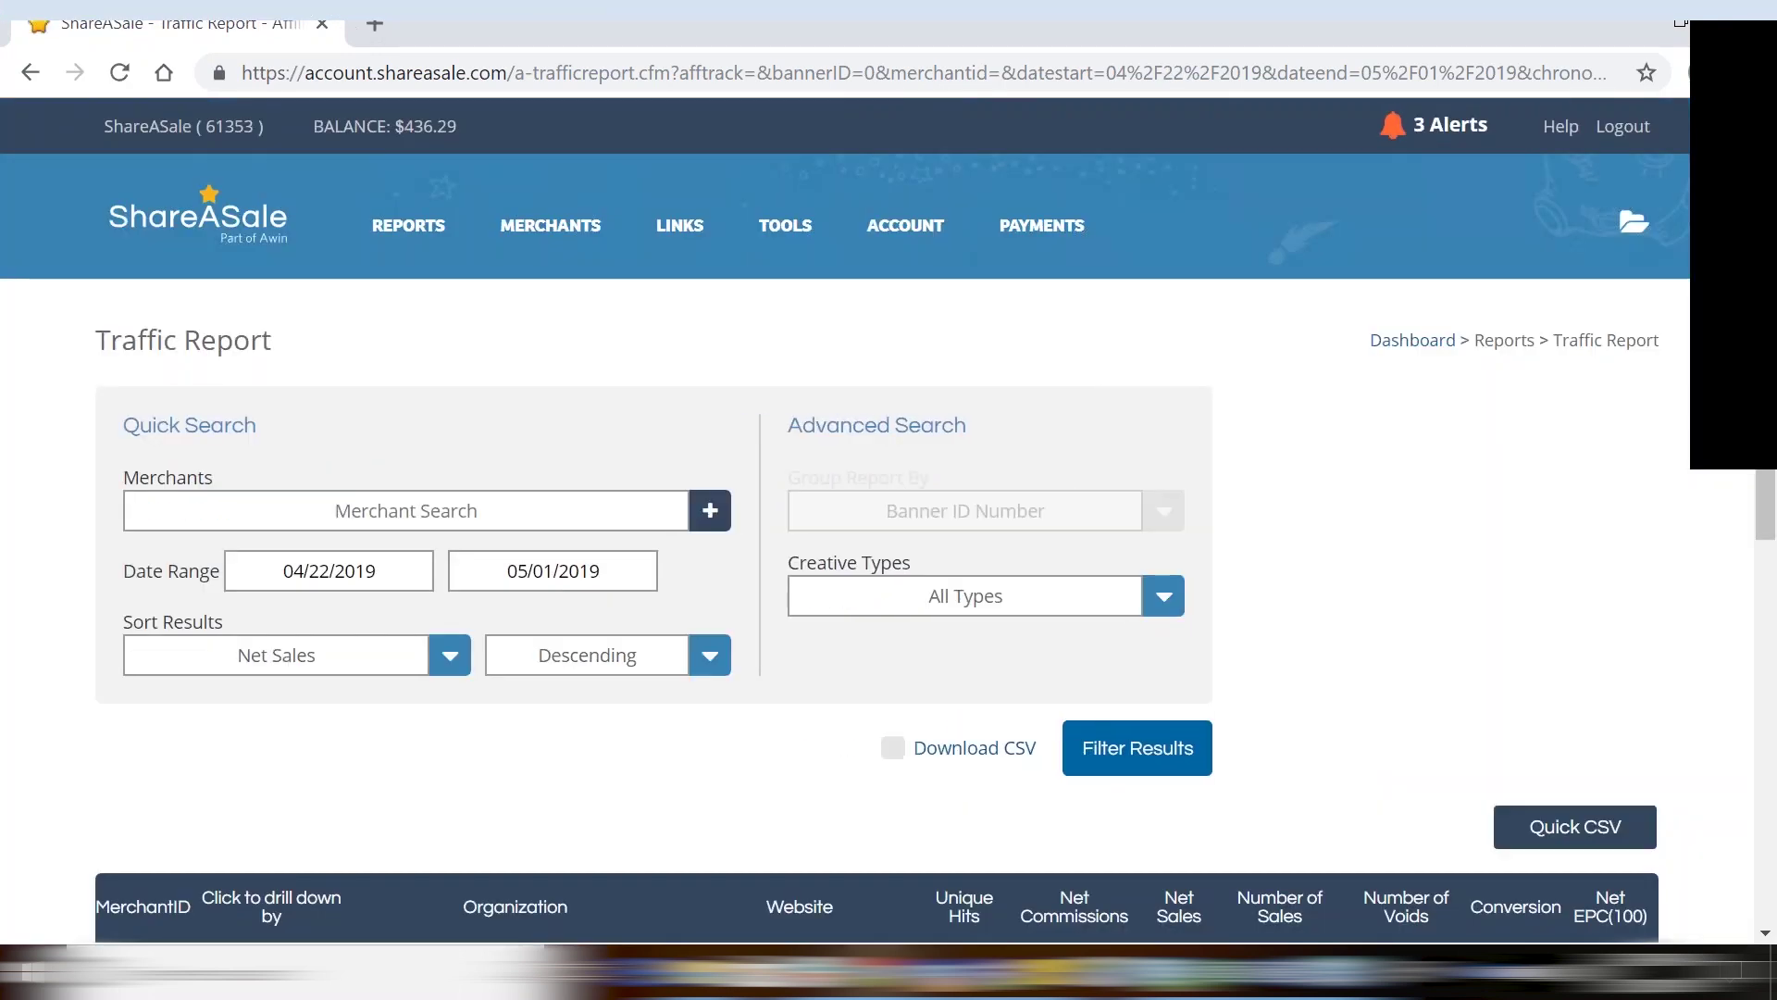
{"action": "scroll", "coordinate": [856, 486], "scroll_direction": "down", "scroll_amount": 5}
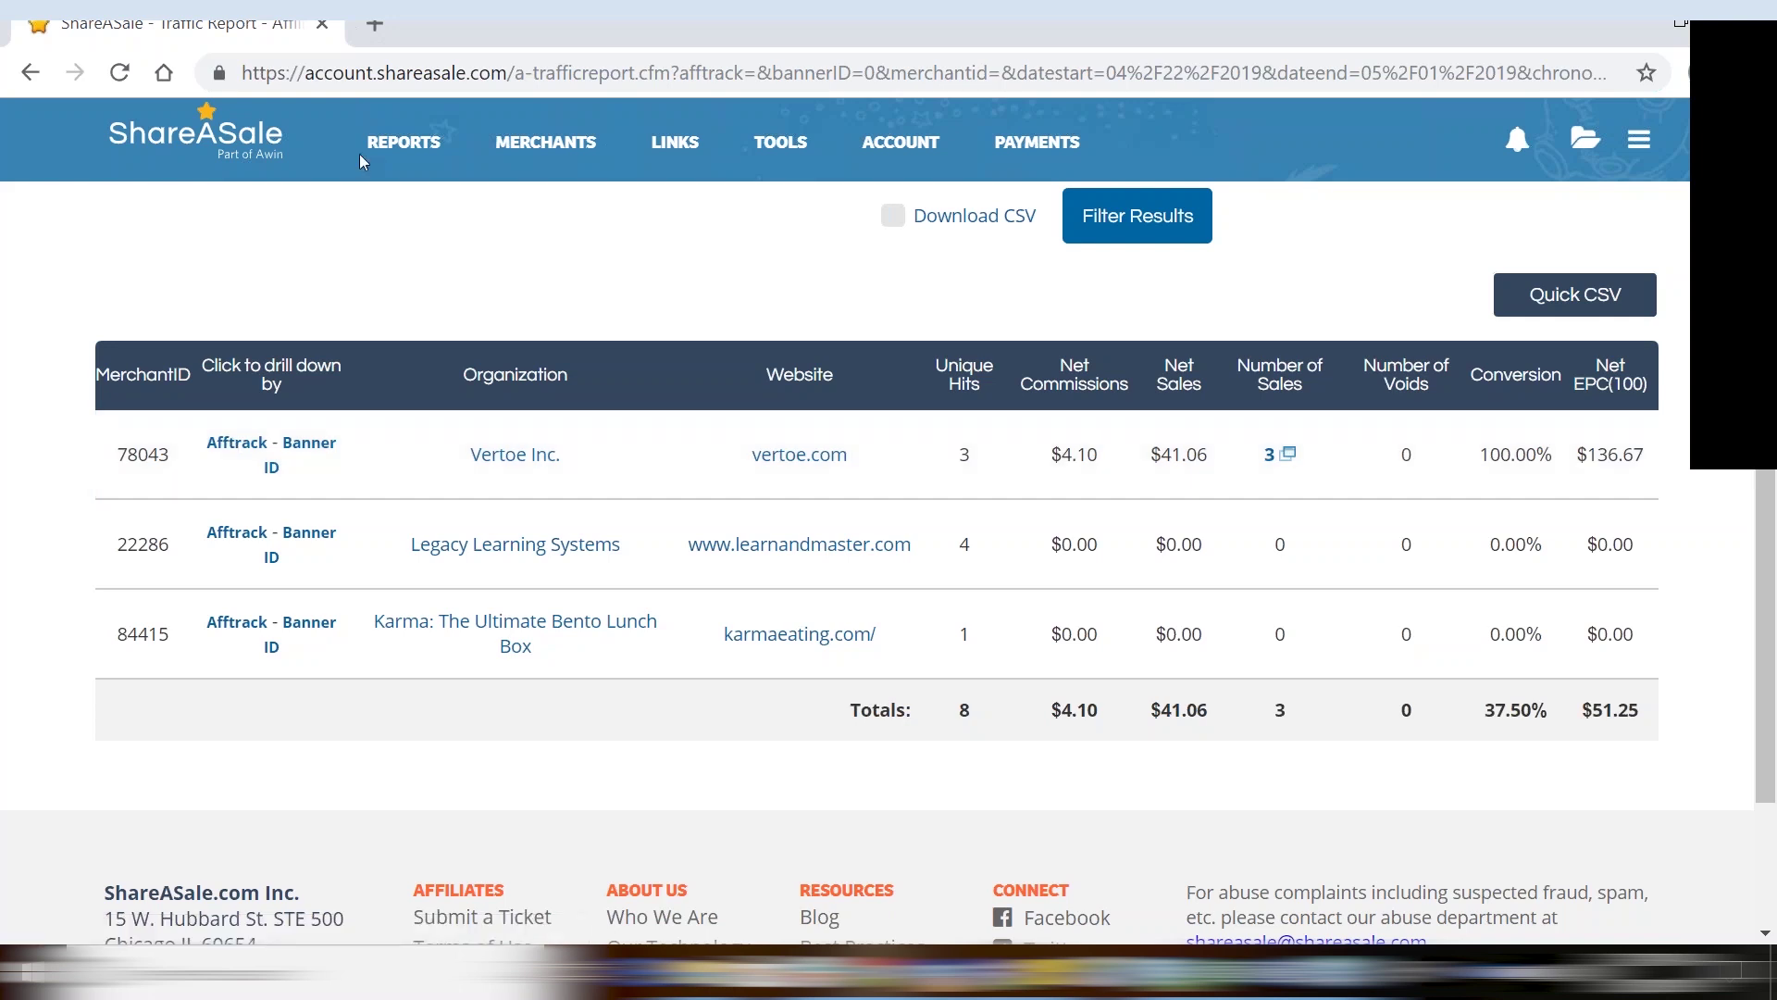
Open the Merchant Summary Report and scroll through its page
{"action": "mouse_move", "coordinate": [401, 147]}
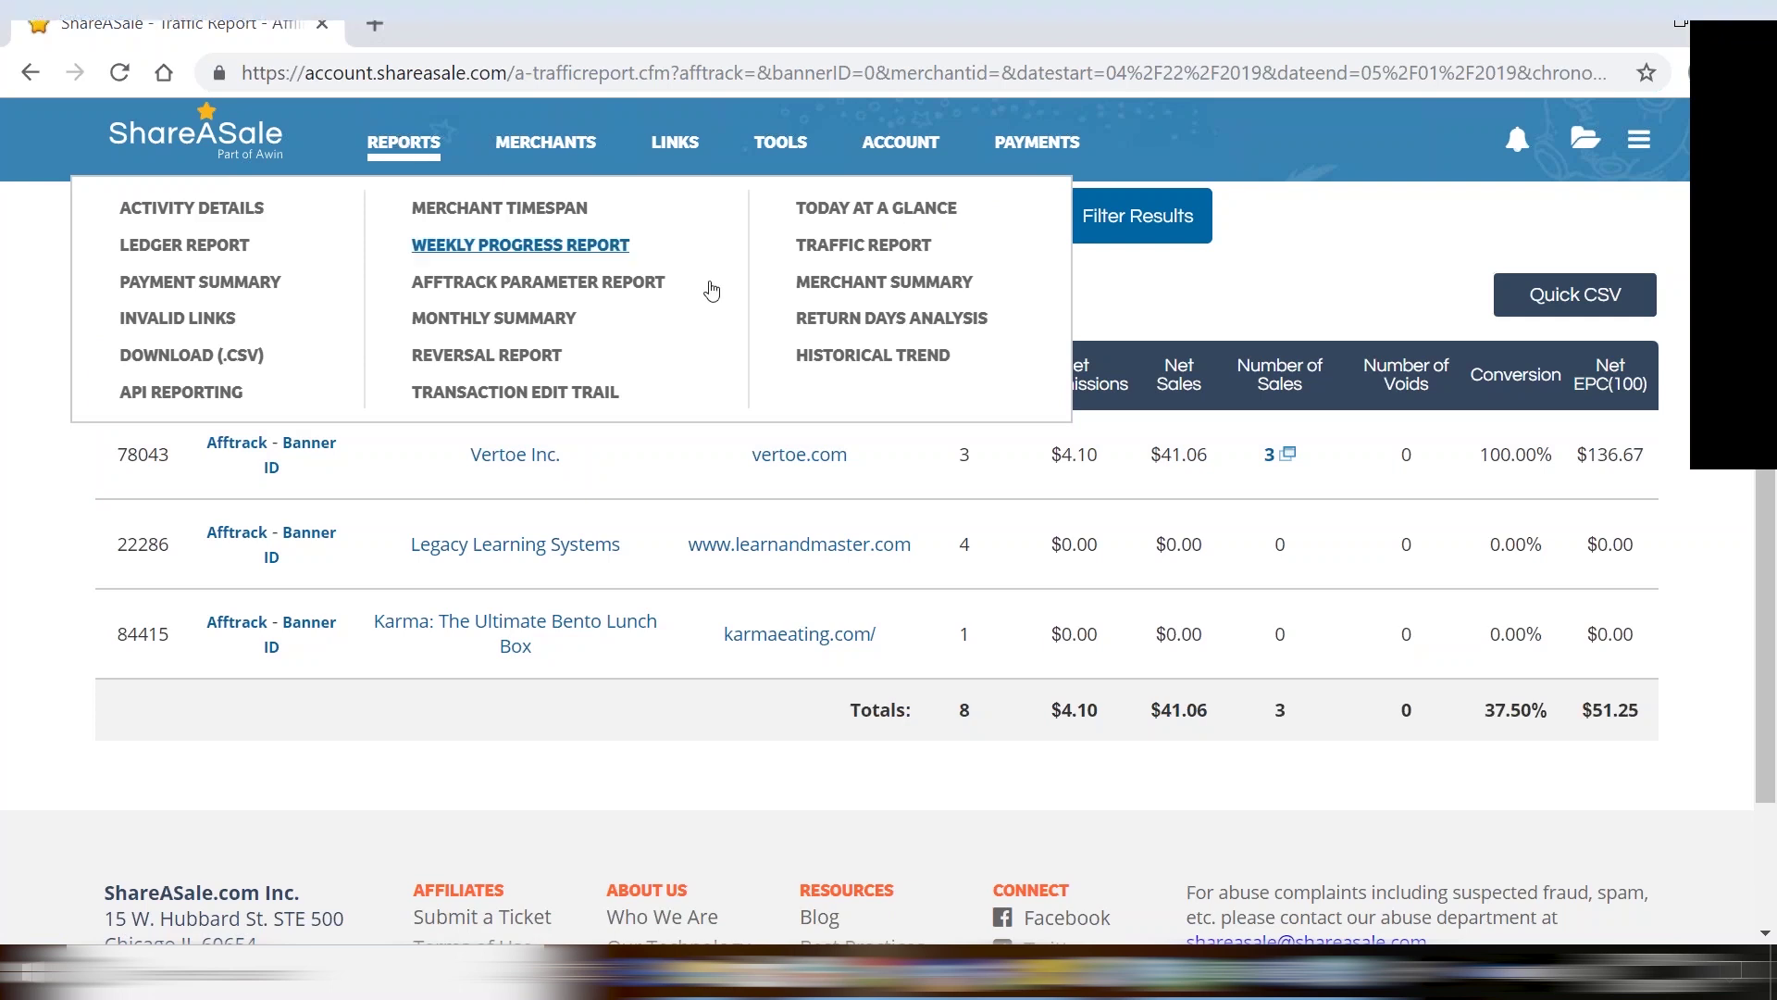
{"action": "left_click", "coordinate": [842, 283]}
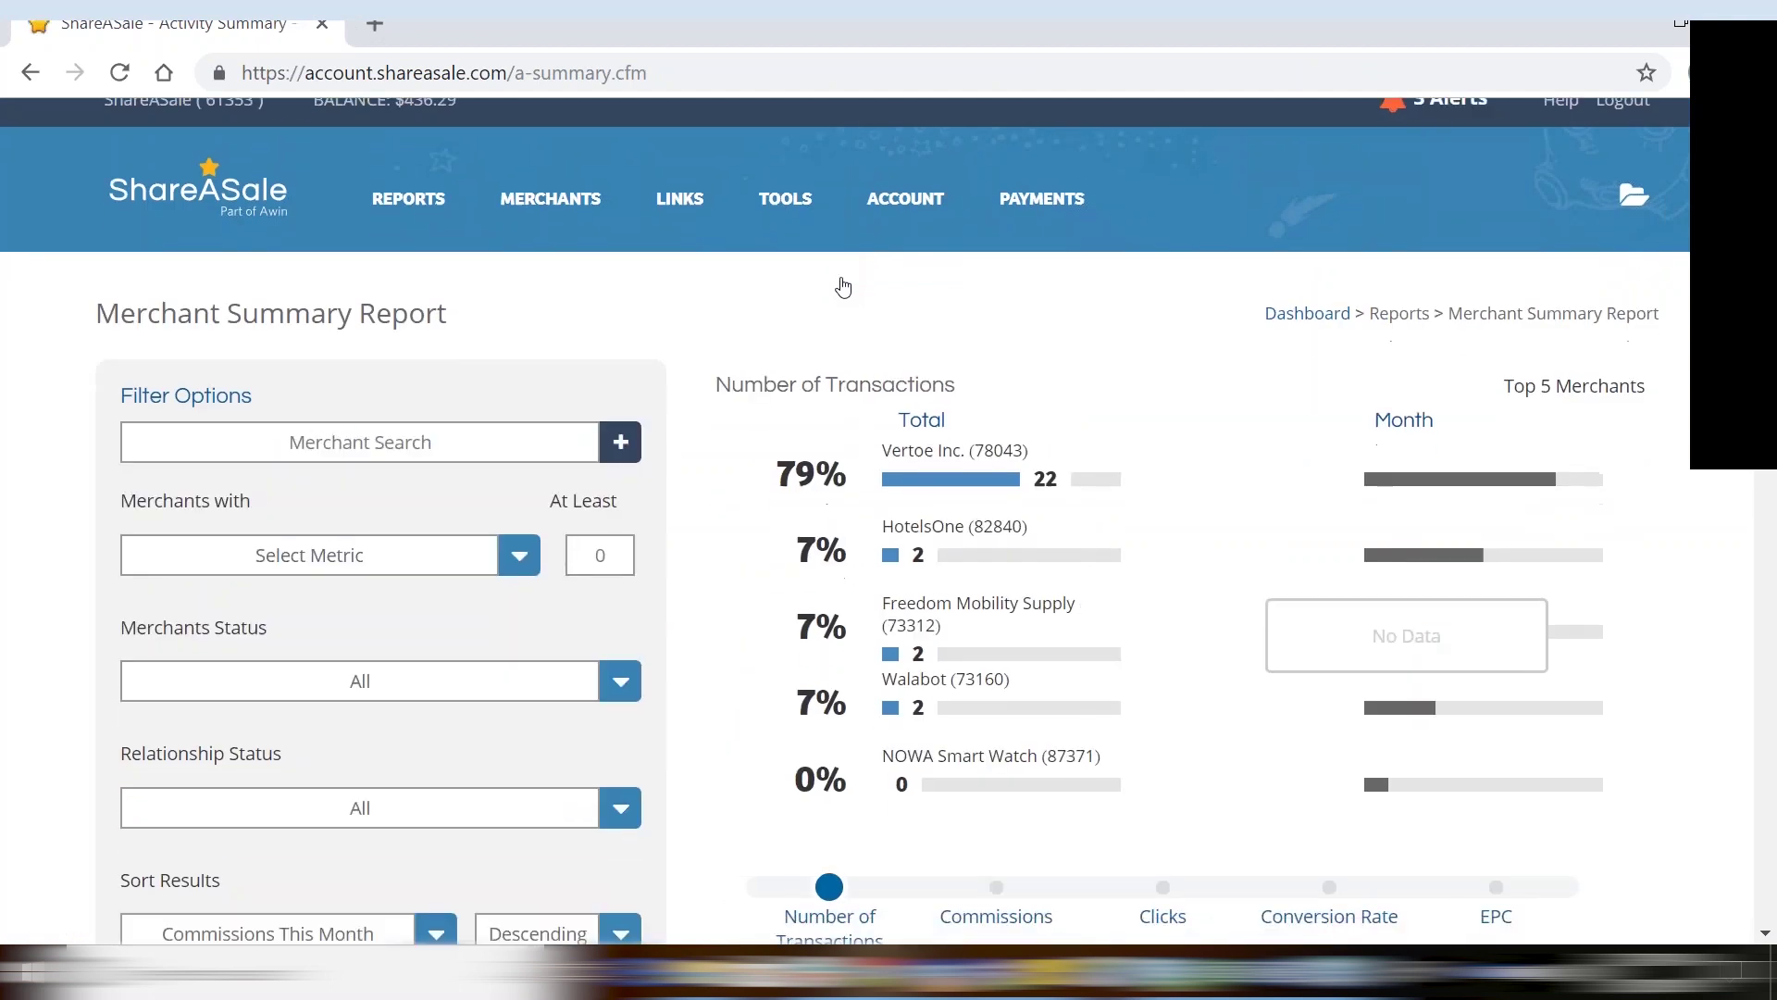
{"action": "scroll", "coordinate": [842, 285], "scroll_direction": "down", "scroll_amount": 5}
{"action": "scroll", "coordinate": [843, 285], "scroll_direction": "down", "scroll_amount": 3}
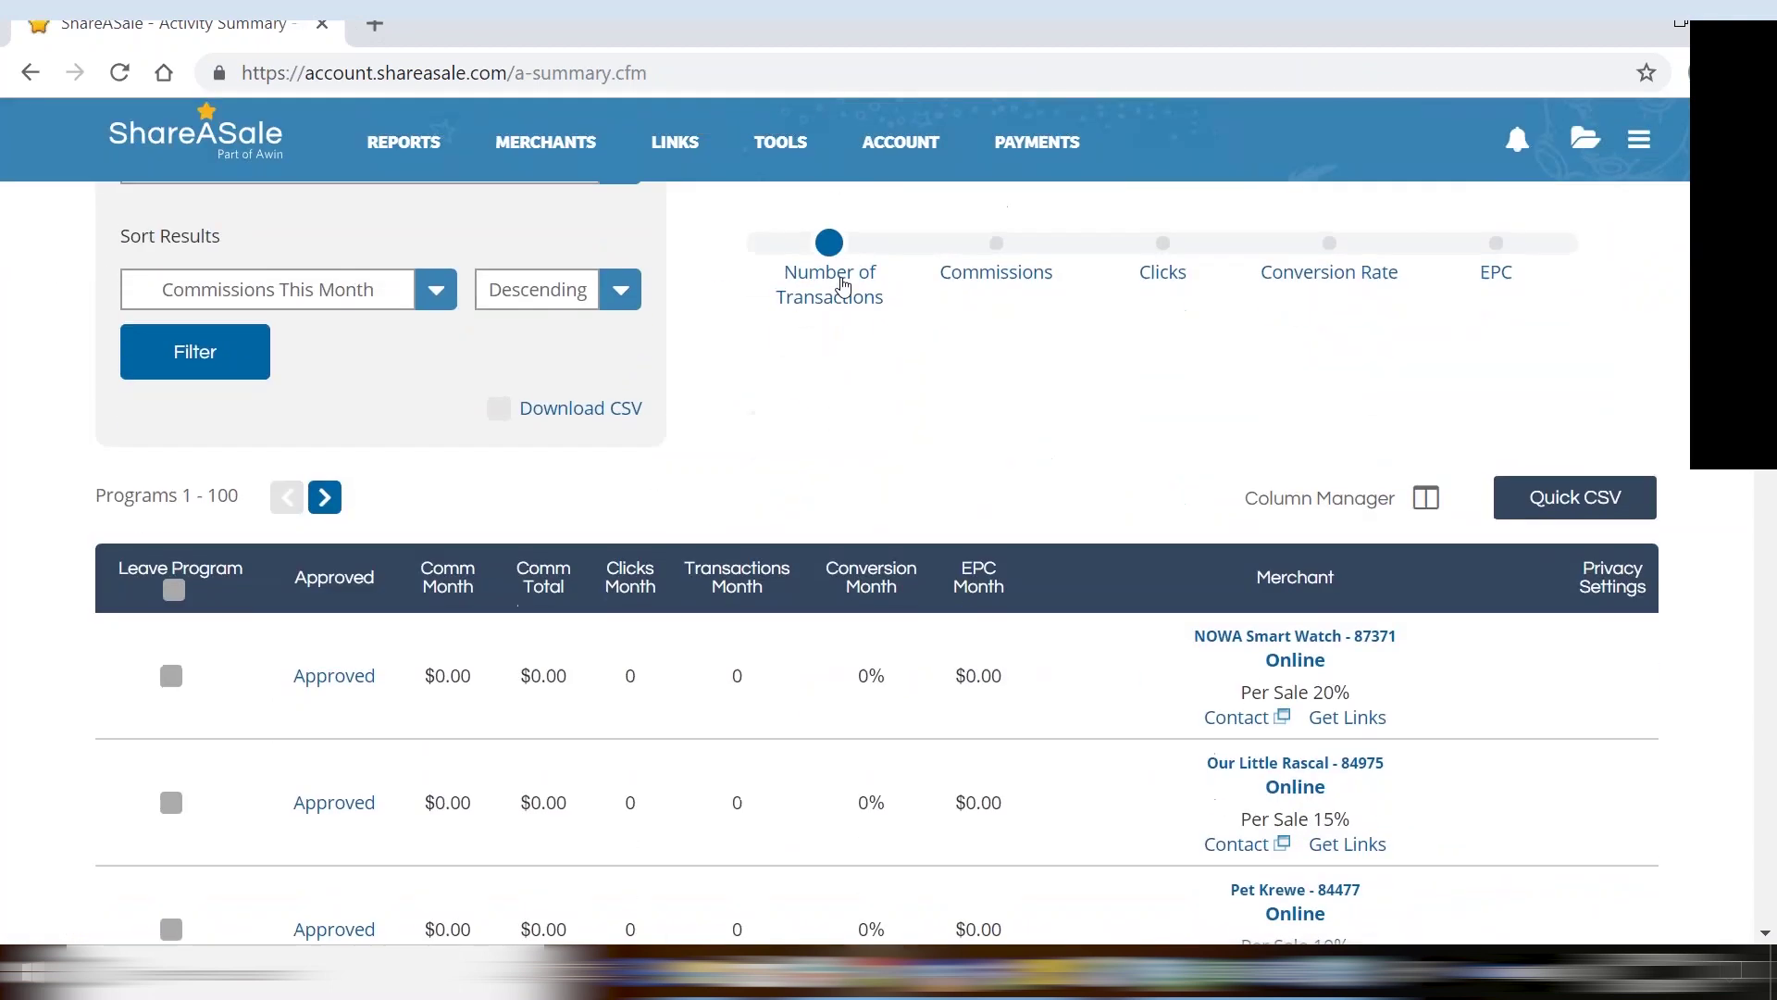
{"action": "scroll", "coordinate": [842, 286], "scroll_direction": "up", "scroll_amount": 5}
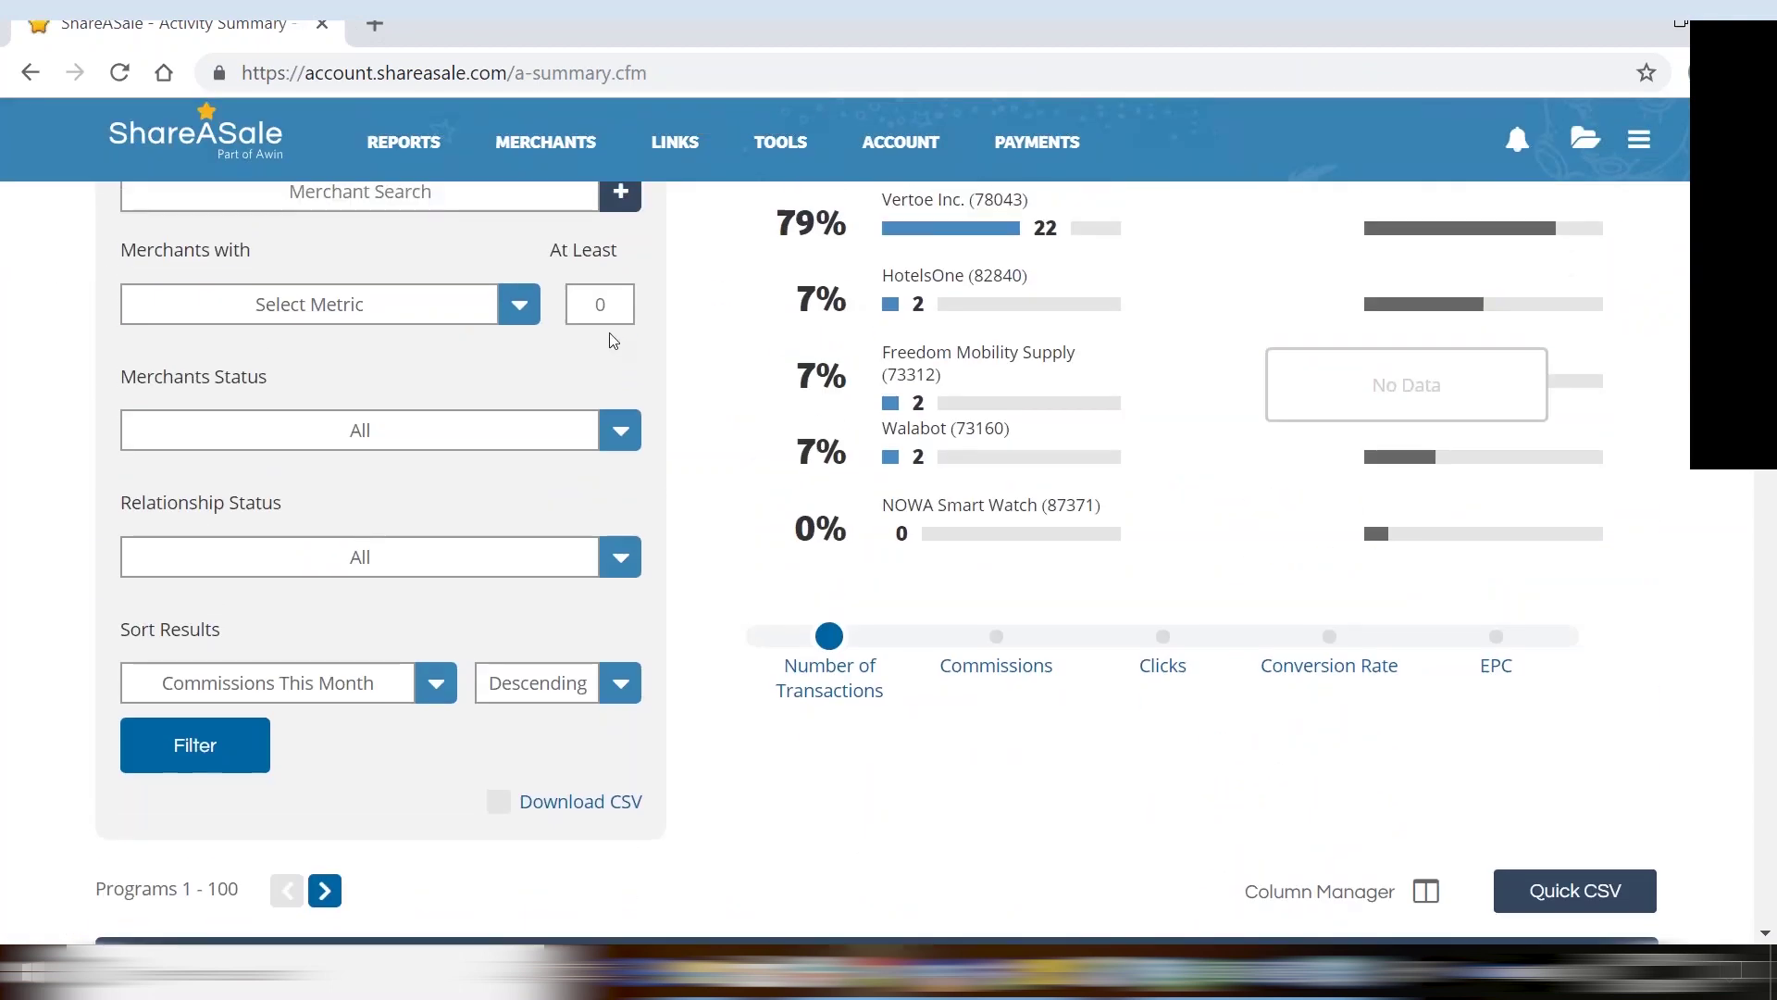
{"action": "scroll", "coordinate": [613, 341], "scroll_direction": "up", "scroll_amount": 2}
{"action": "scroll", "coordinate": [609, 341], "scroll_direction": "down", "scroll_amount": 2}
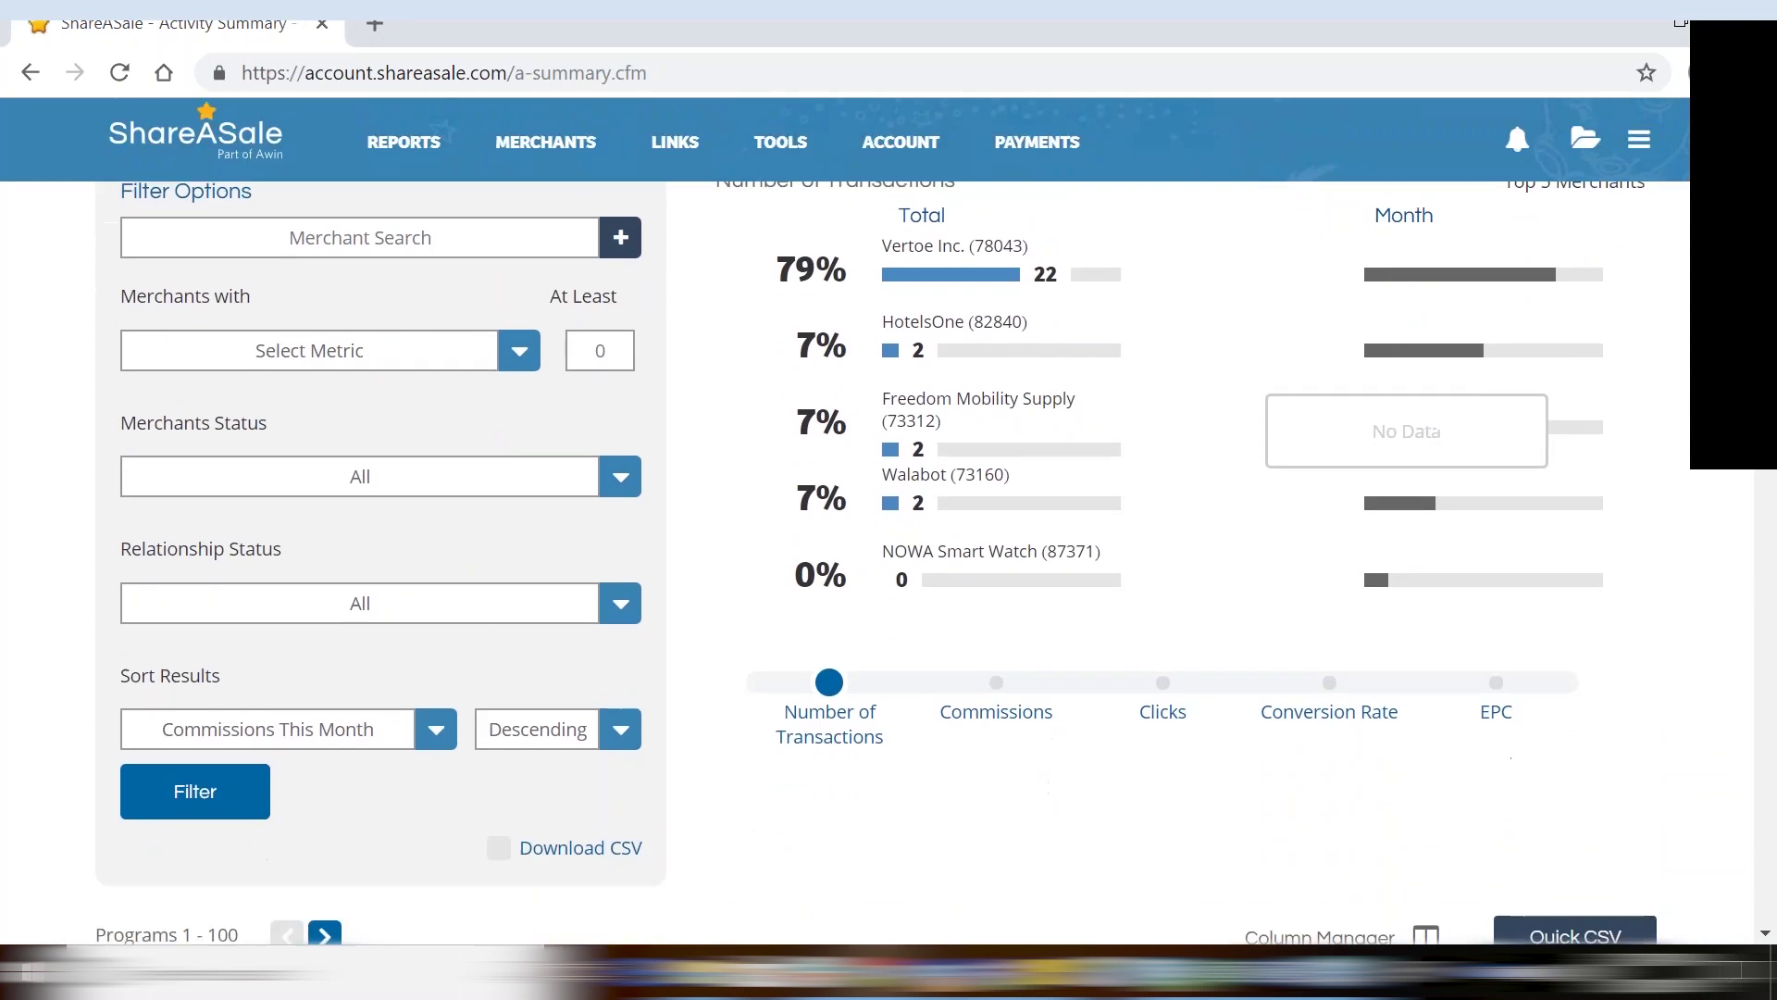
Inspect the Select Metric and Merchants Status dropdown choices
{"action": "left_click", "coordinate": [509, 353]}
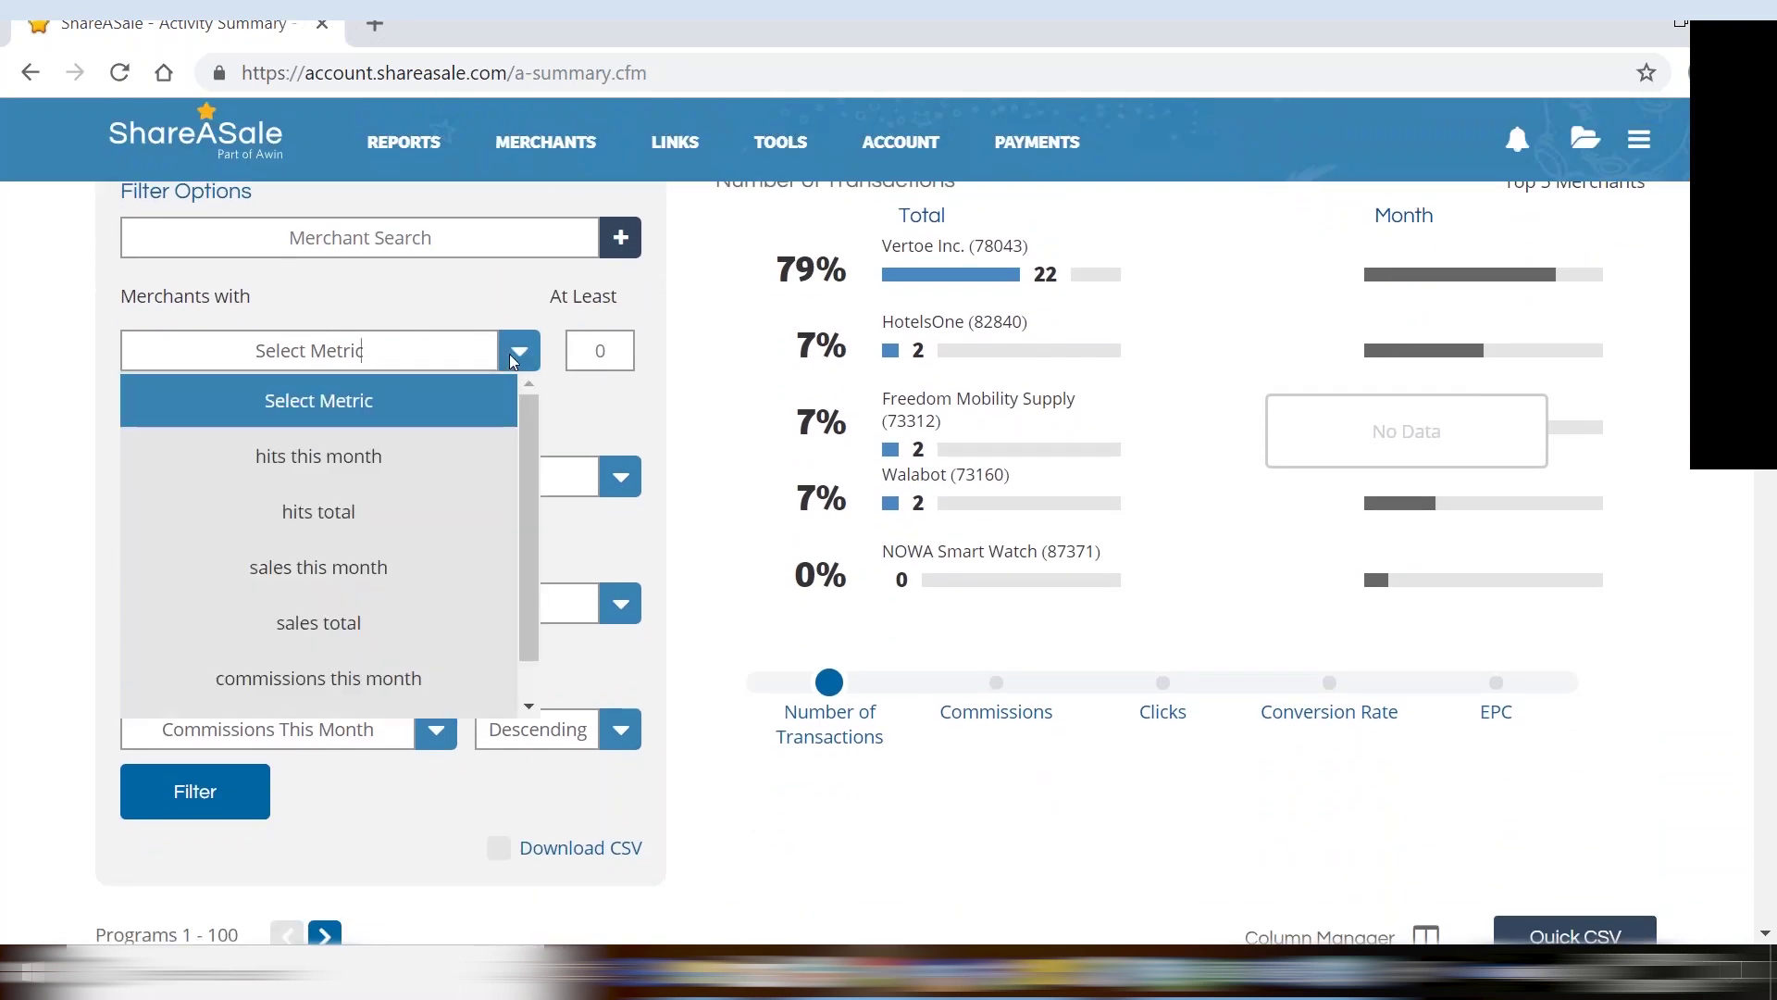
{"action": "left_click", "coordinate": [699, 453]}
{"action": "left_click", "coordinate": [619, 474]}
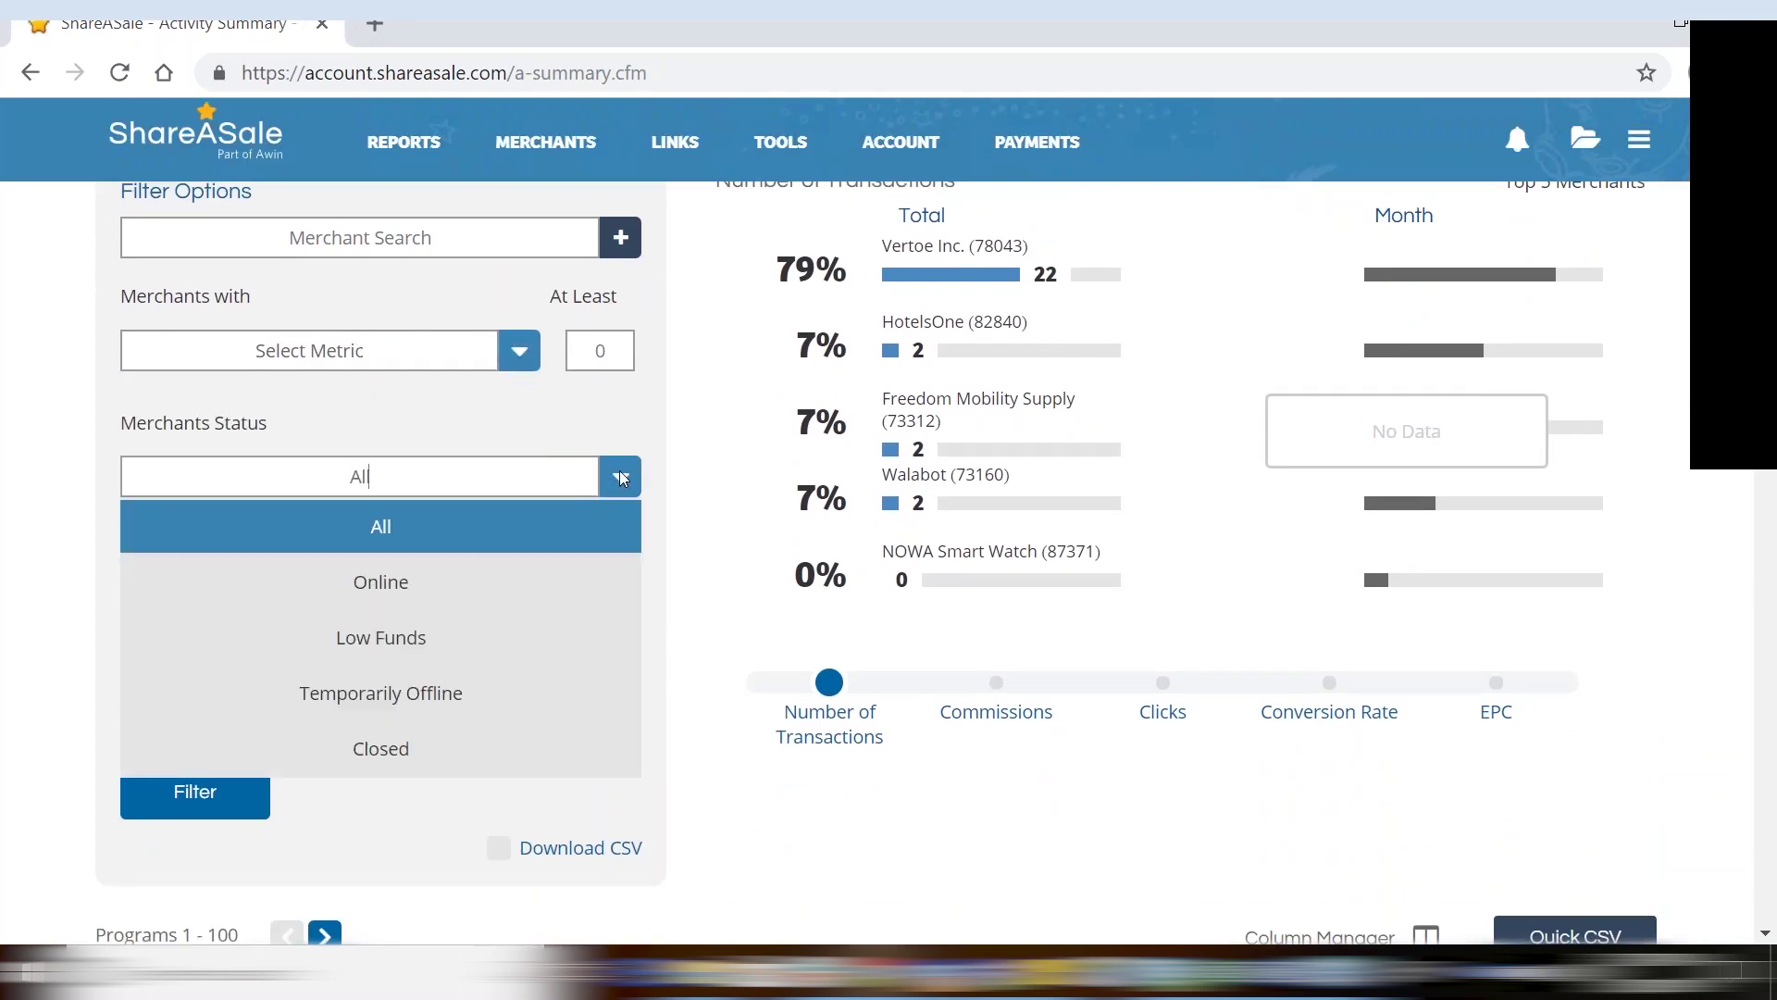
{"action": "left_click", "coordinate": [743, 524]}
{"action": "scroll", "coordinate": [743, 524], "scroll_direction": "down", "scroll_amount": 7}
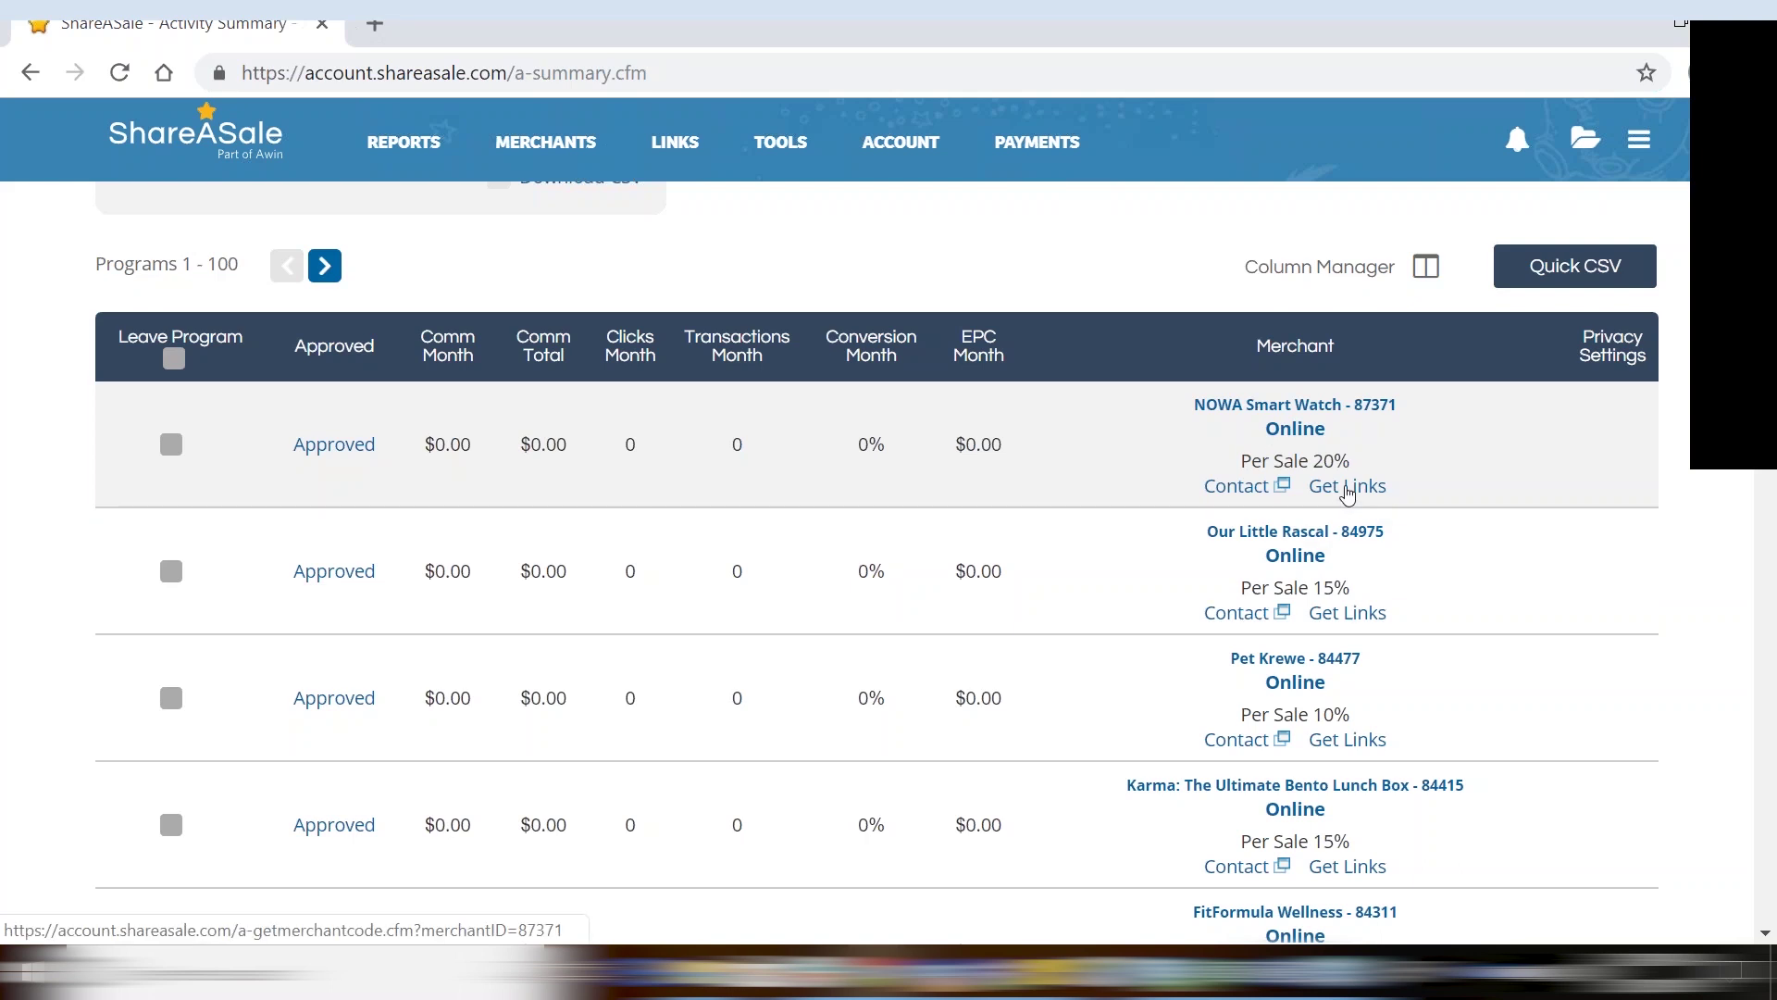
{"action": "left_click", "coordinate": [1347, 491]}
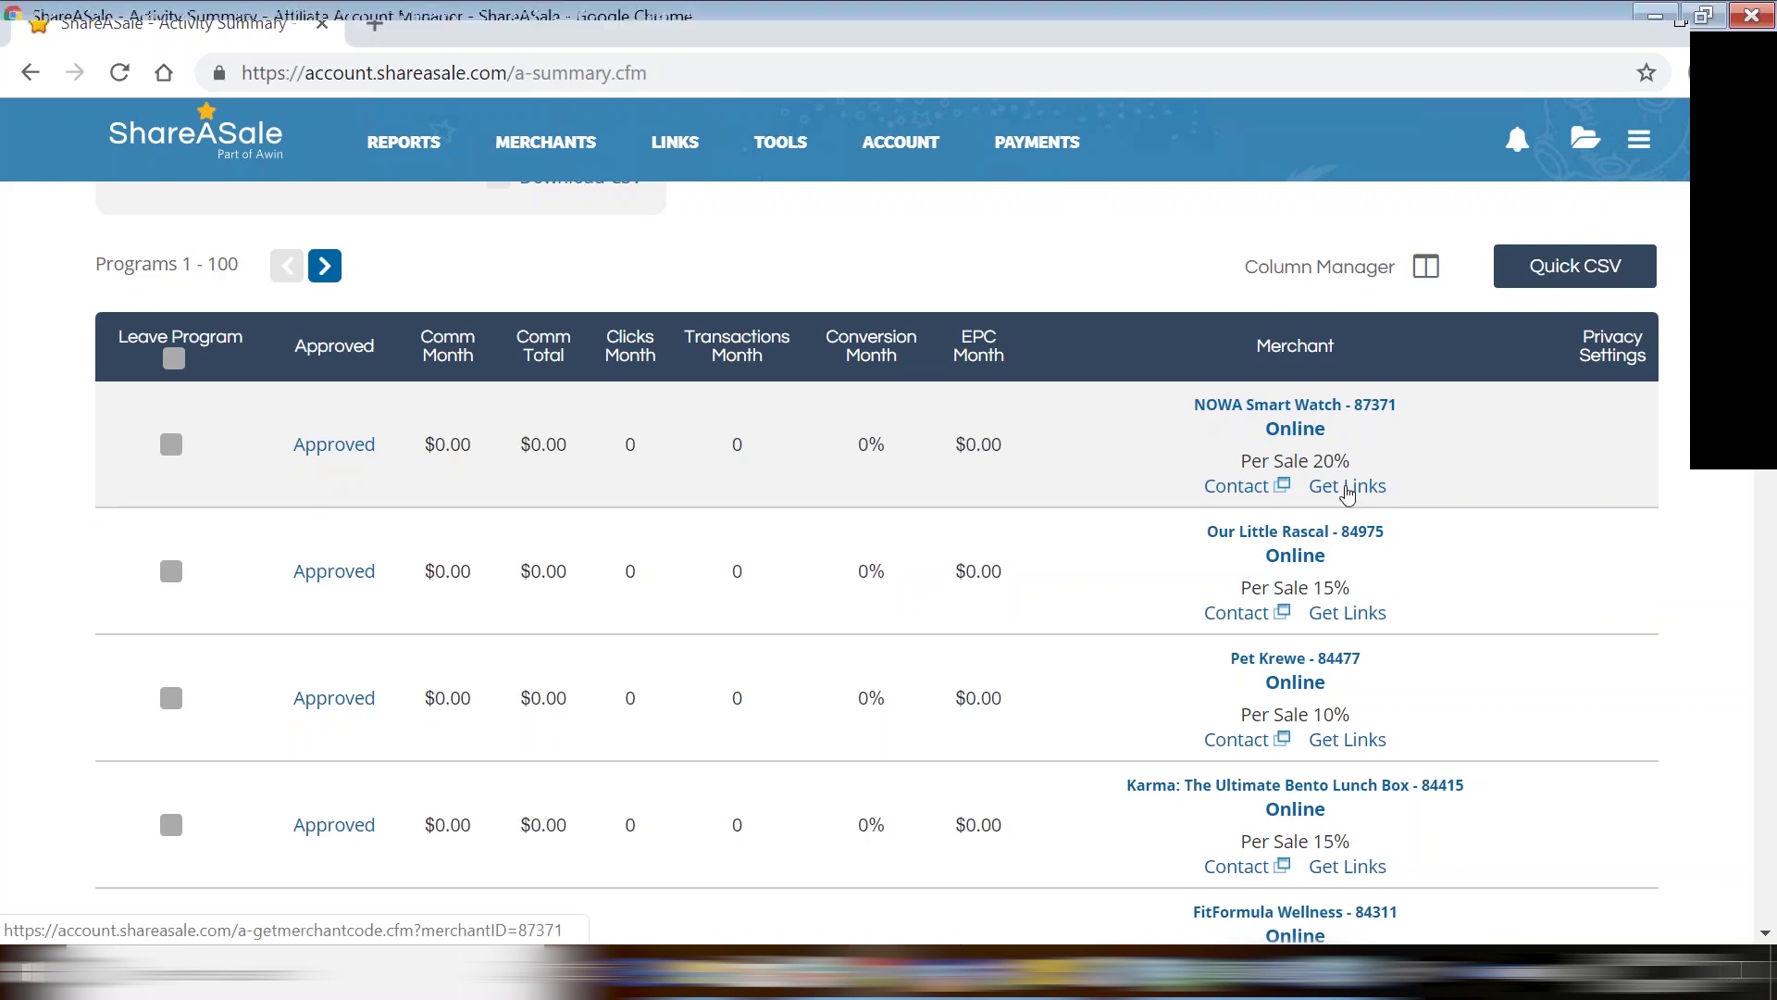
{"action": "left_click", "coordinate": [1239, 487]}
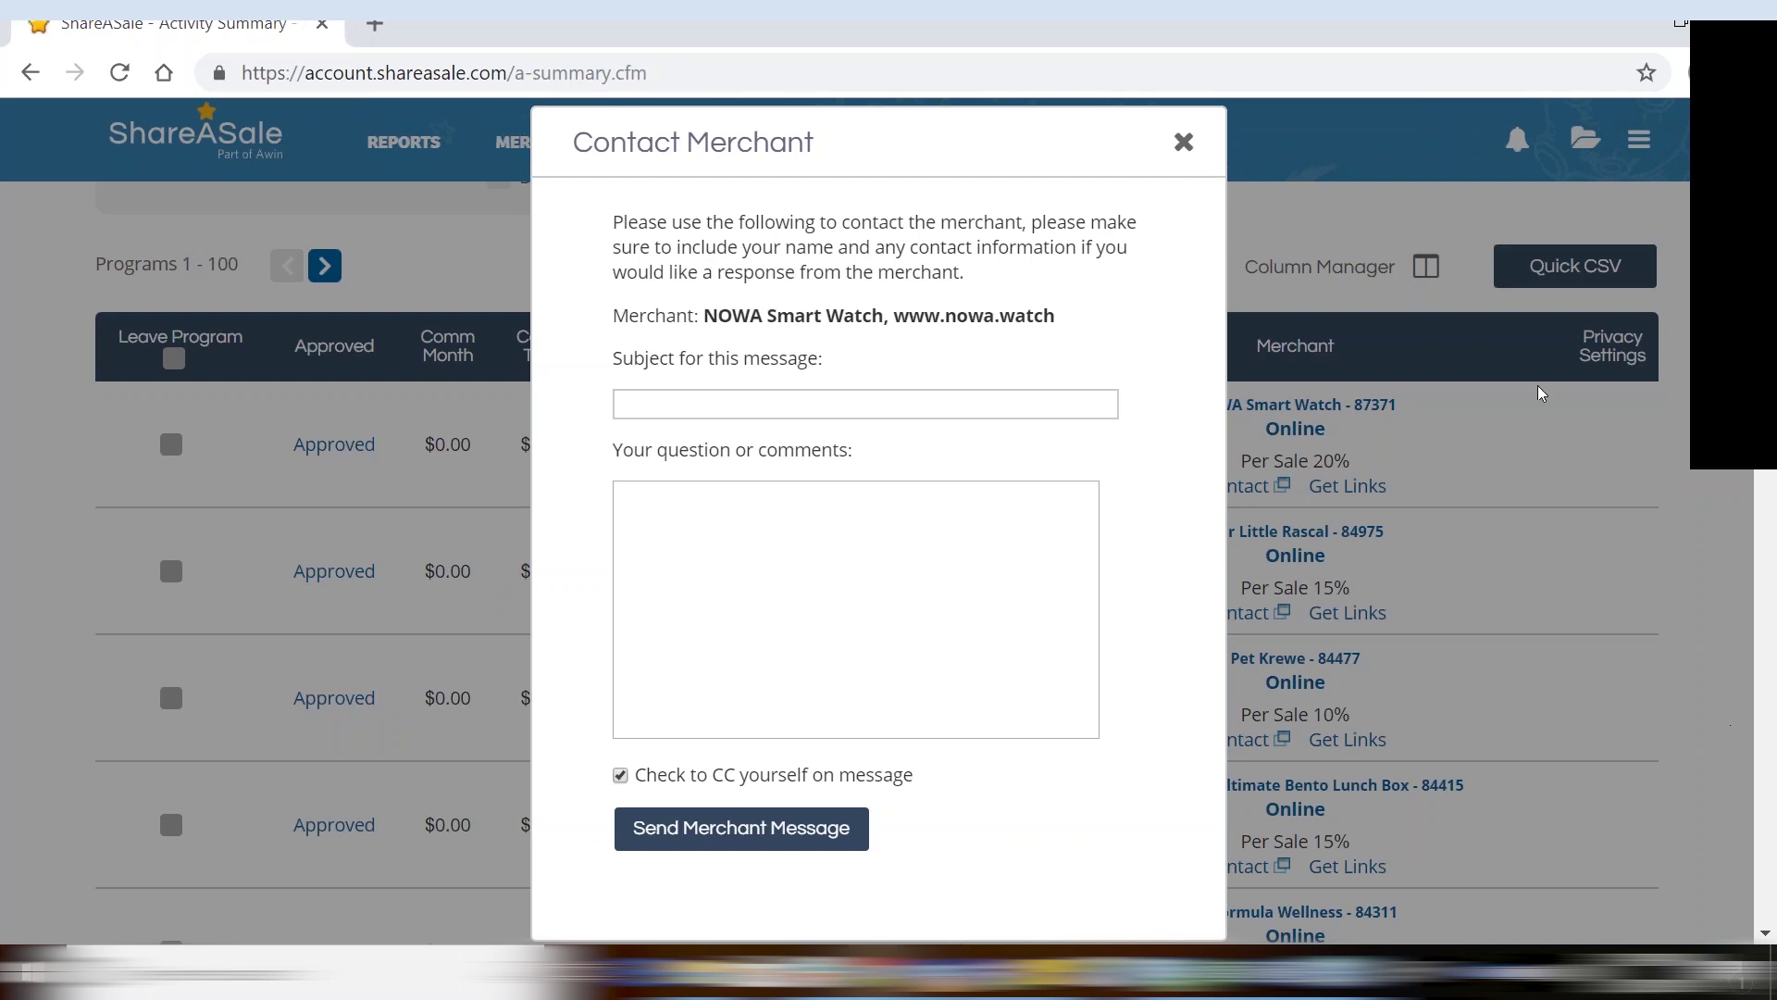
Close the contact merchant form and open the Invalid Links report
{"action": "left_click", "coordinate": [1183, 143]}
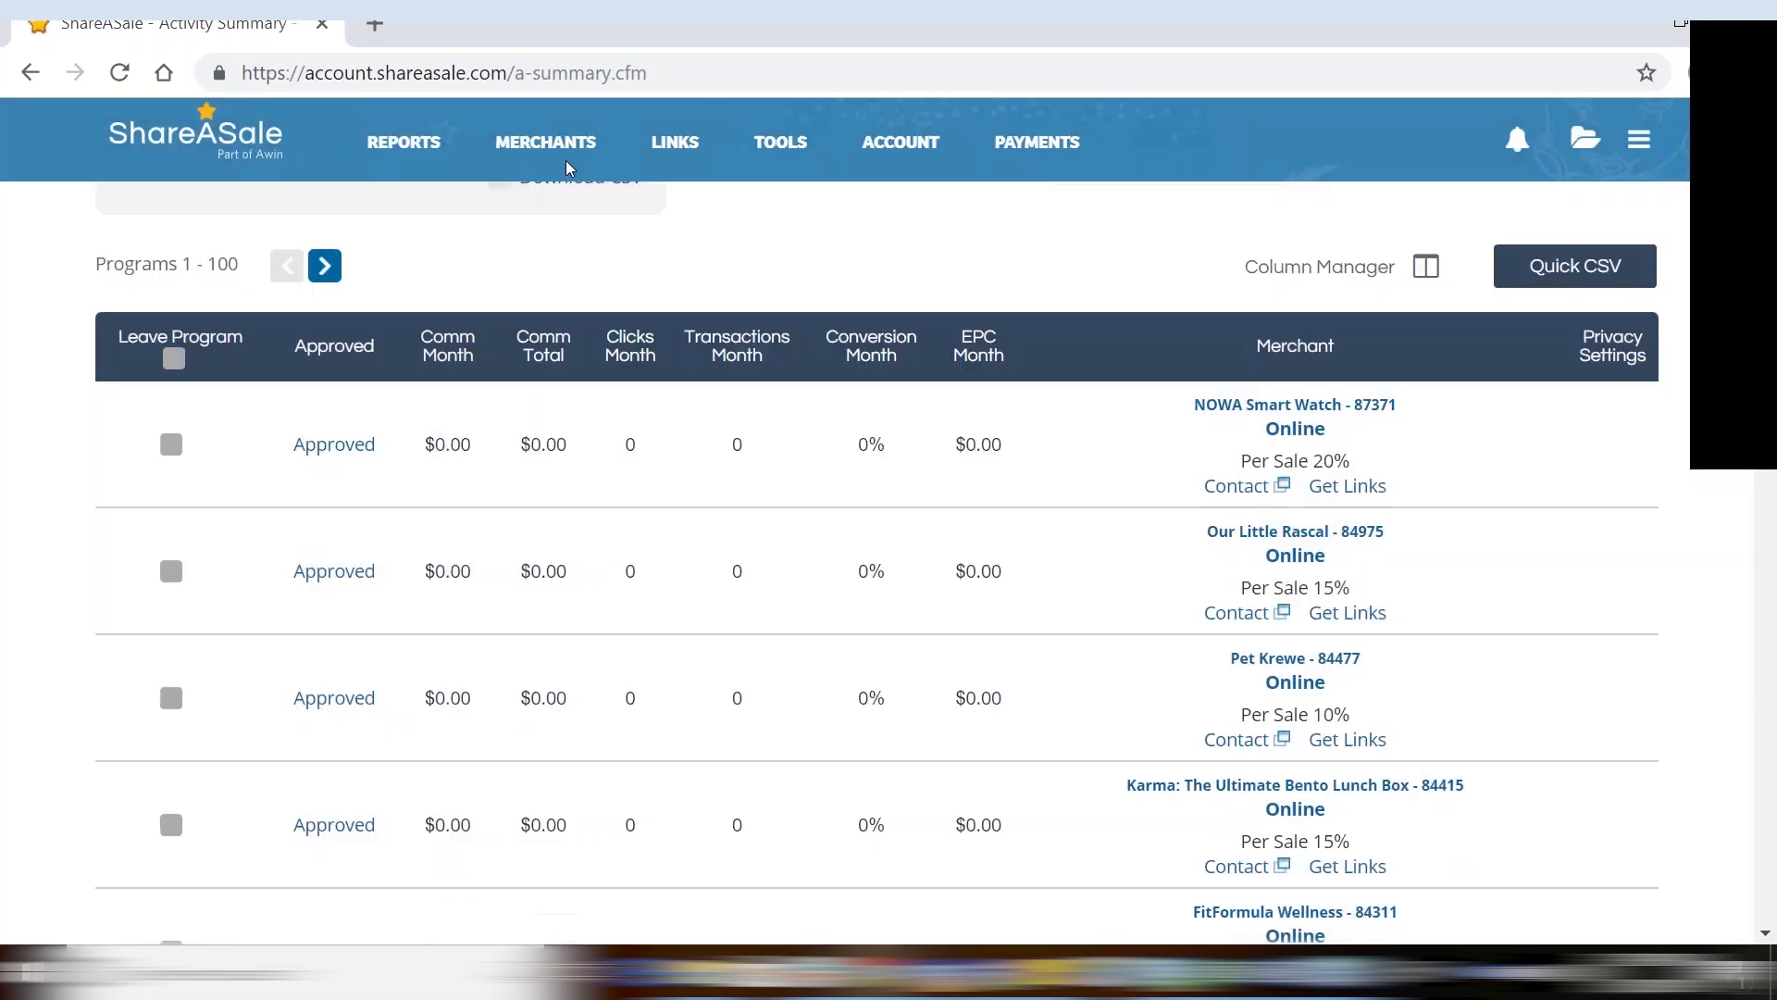
{"action": "mouse_move", "coordinate": [387, 148]}
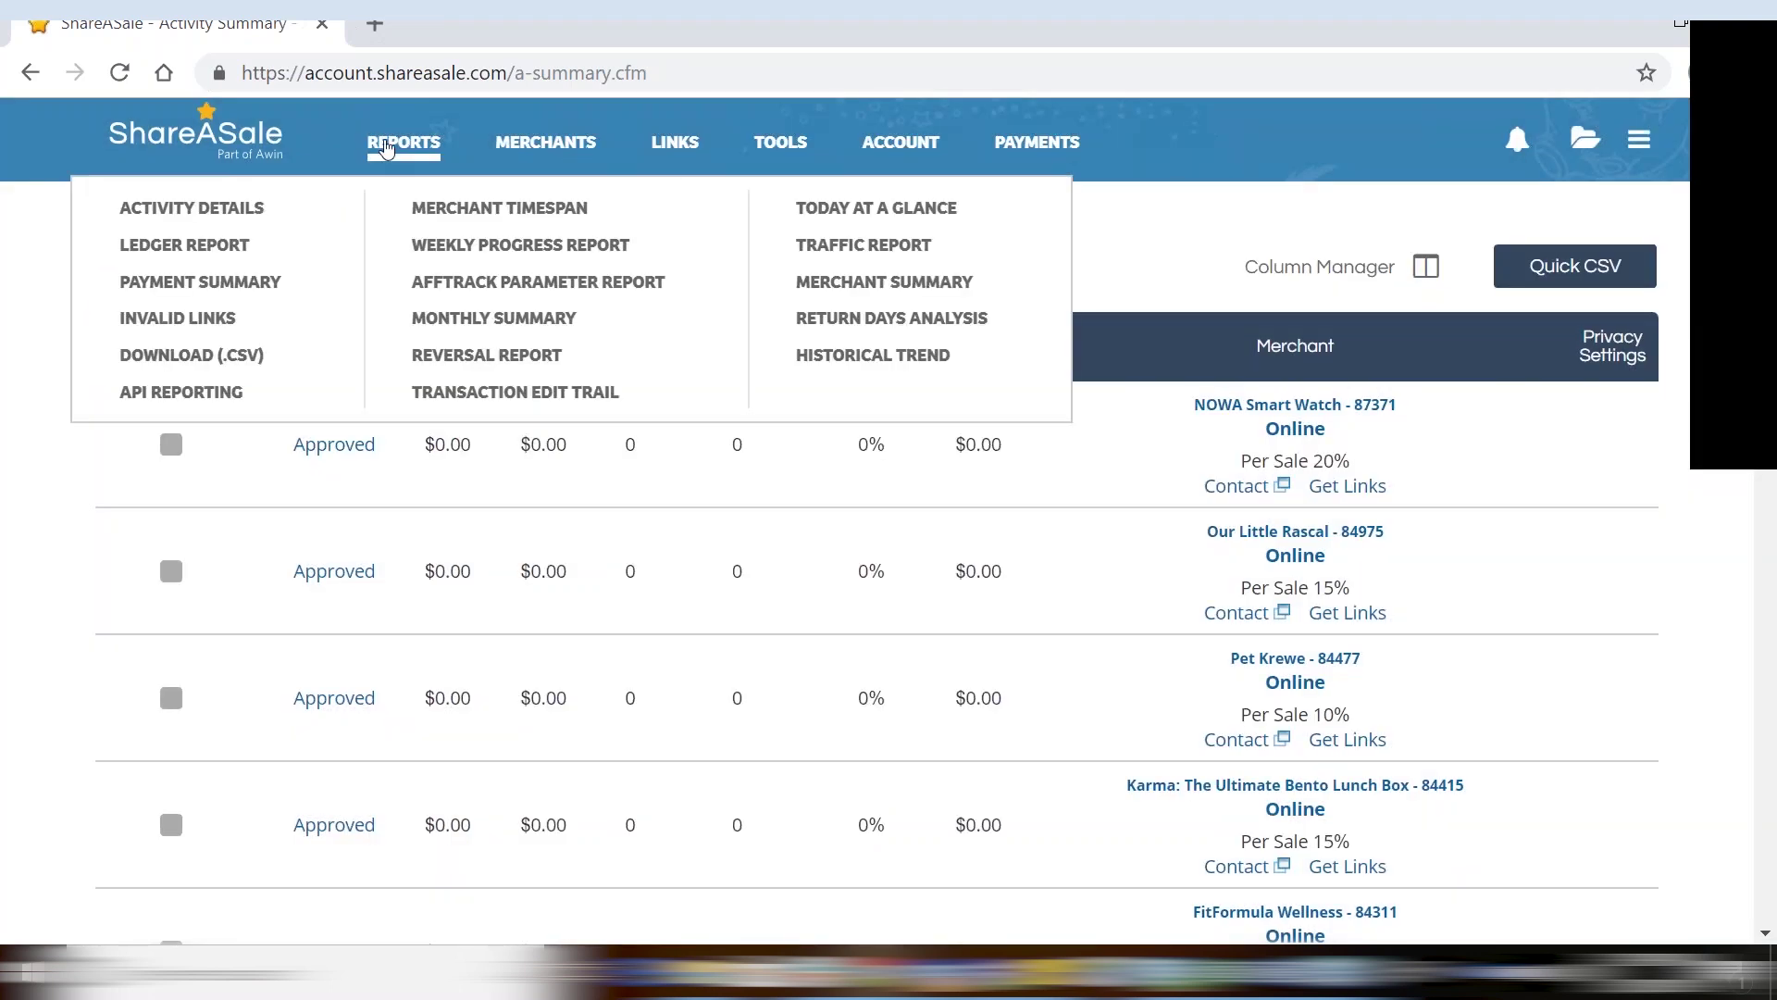
{"action": "left_click", "coordinate": [202, 321]}
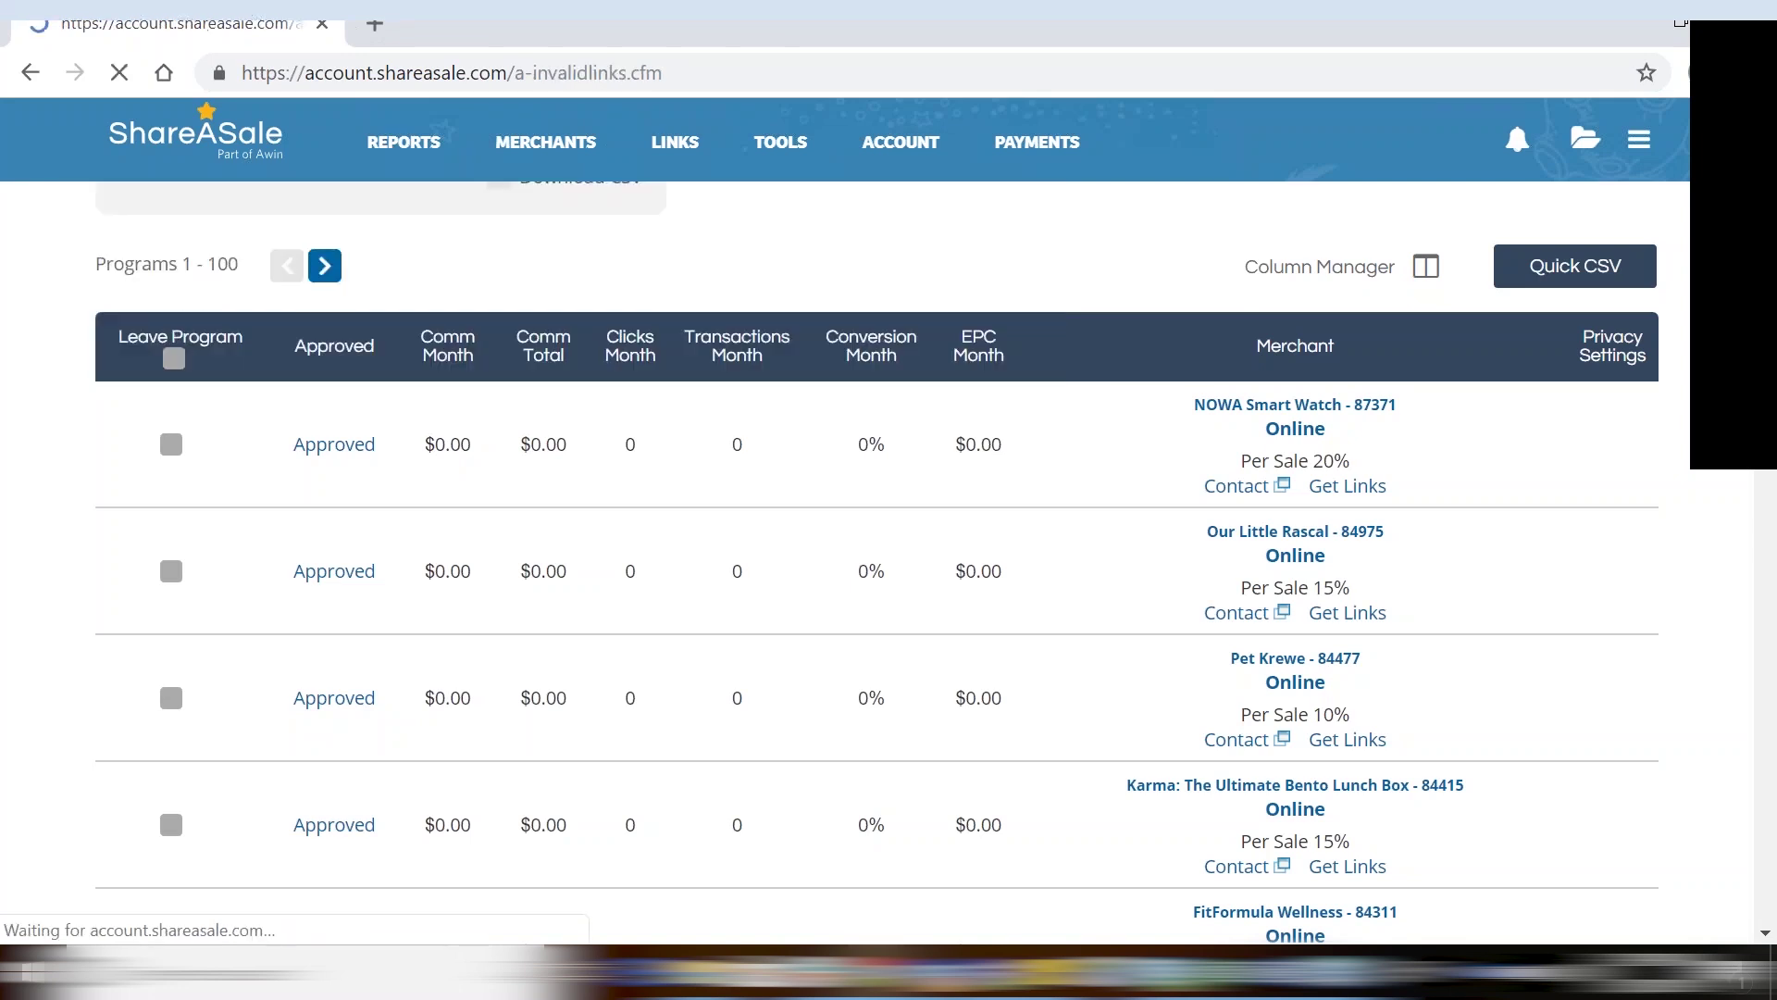